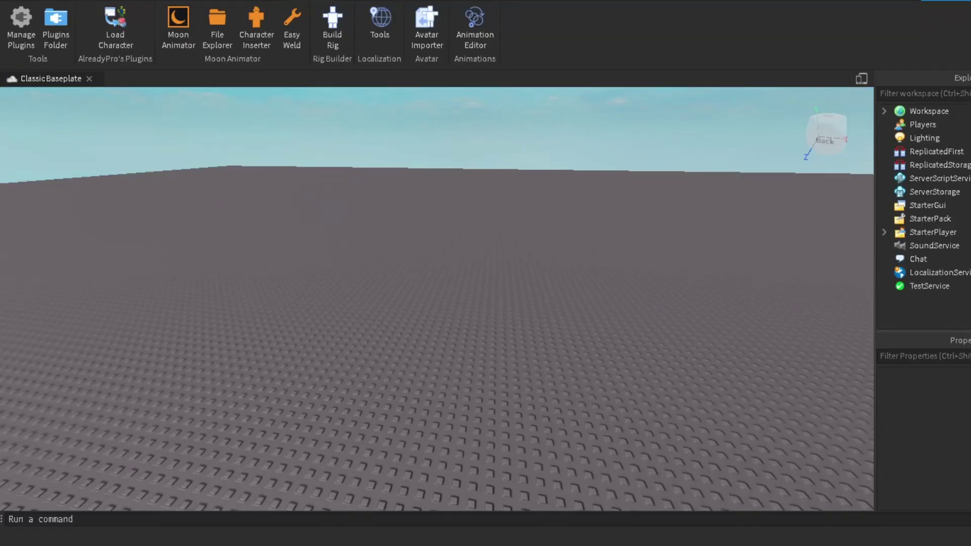
Search the marketplace's Plugins category for "Load Character Lite" and open the matching plugin.
click(355, 26)
click(72, 38)
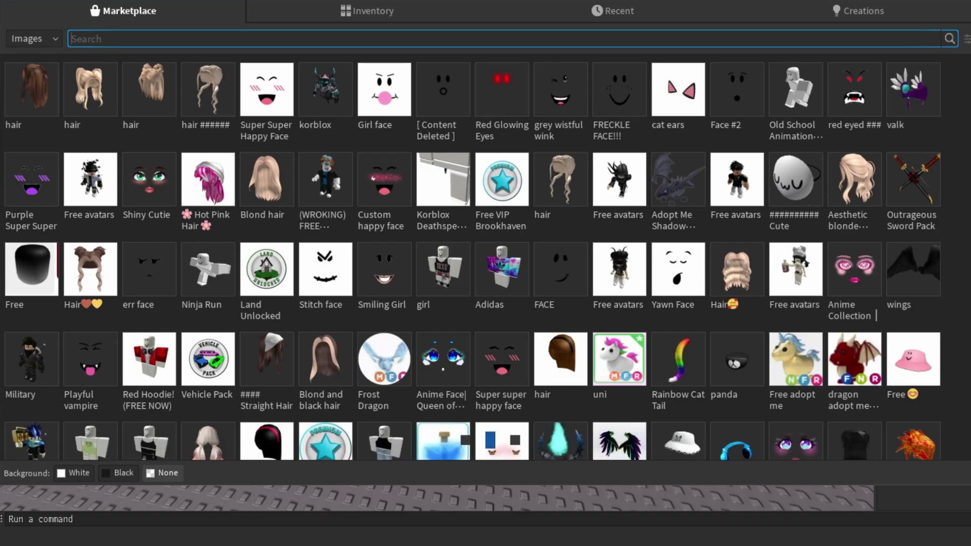
text(Load Character Lite)
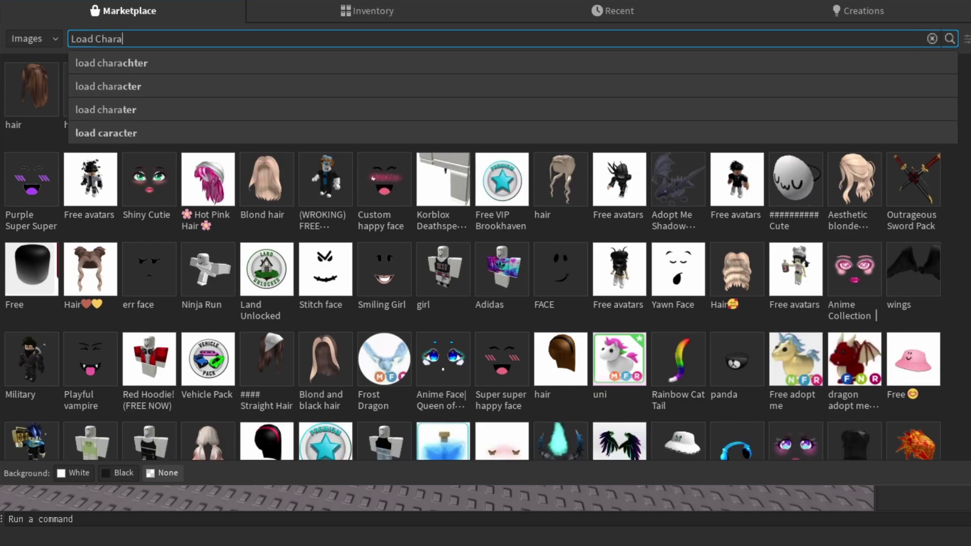
click(33, 38)
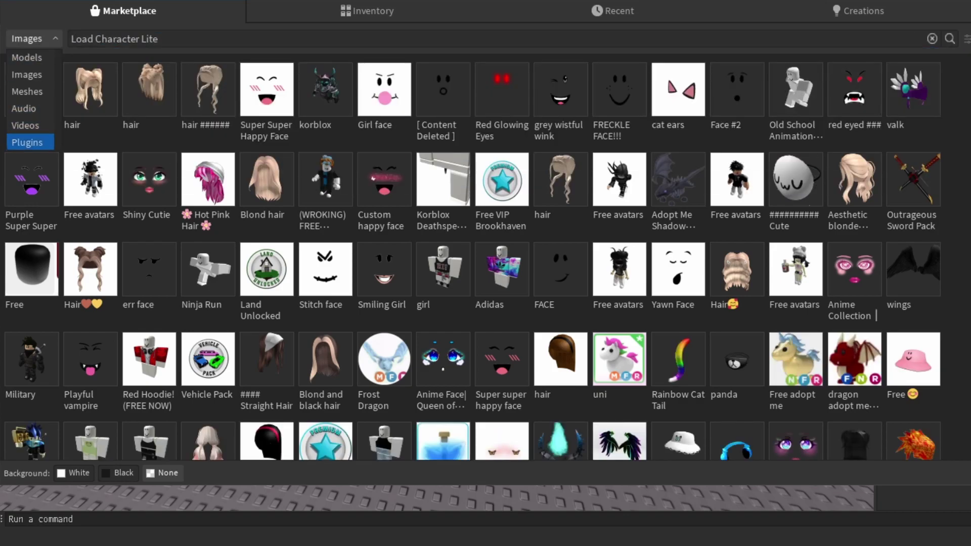
click(25, 140)
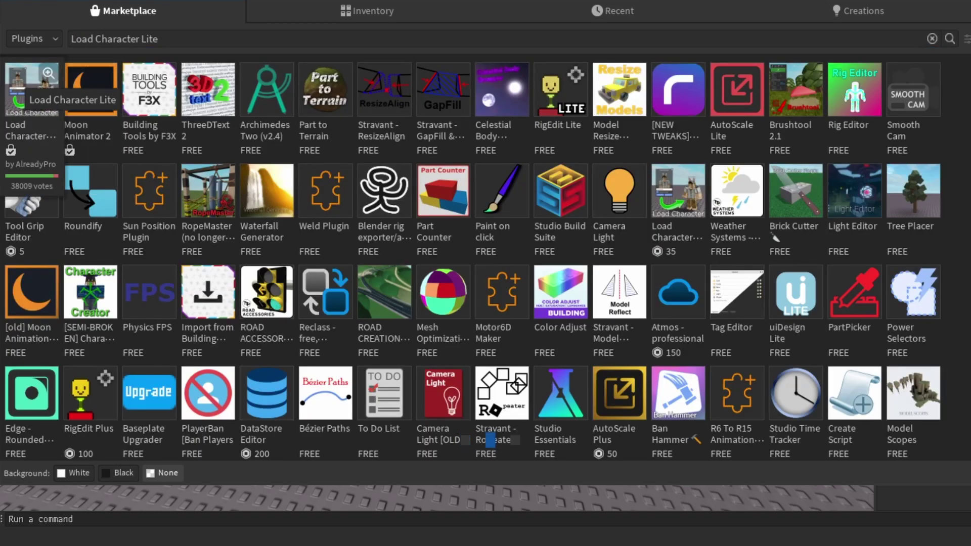
click(31, 89)
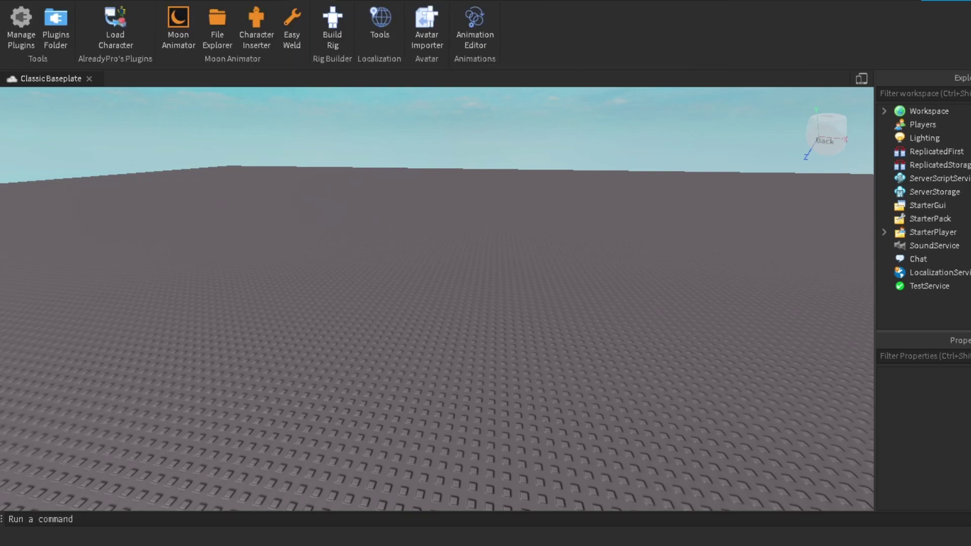
Enter the avatar's username in the Load Character plugin and spawn it as an R6 character.
click(115, 28)
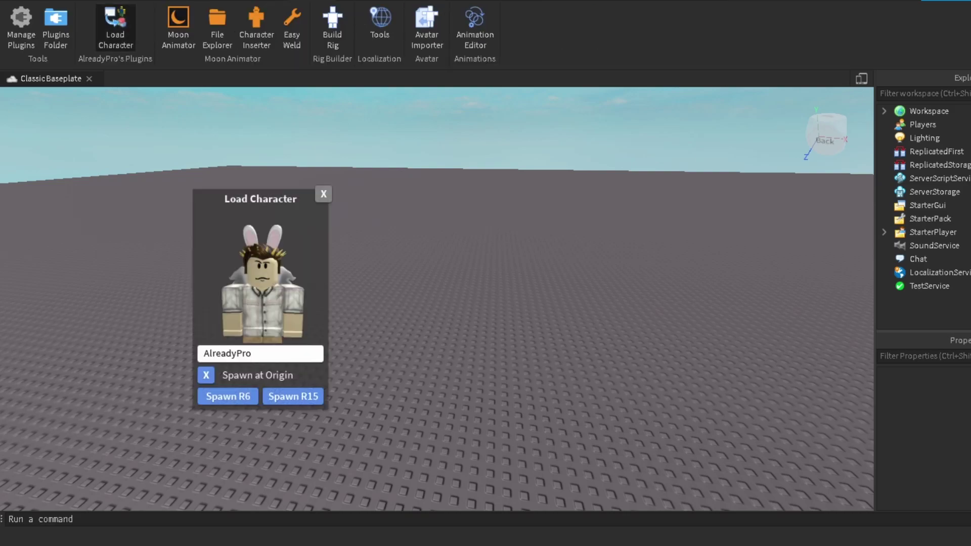
text(_Rayzur)
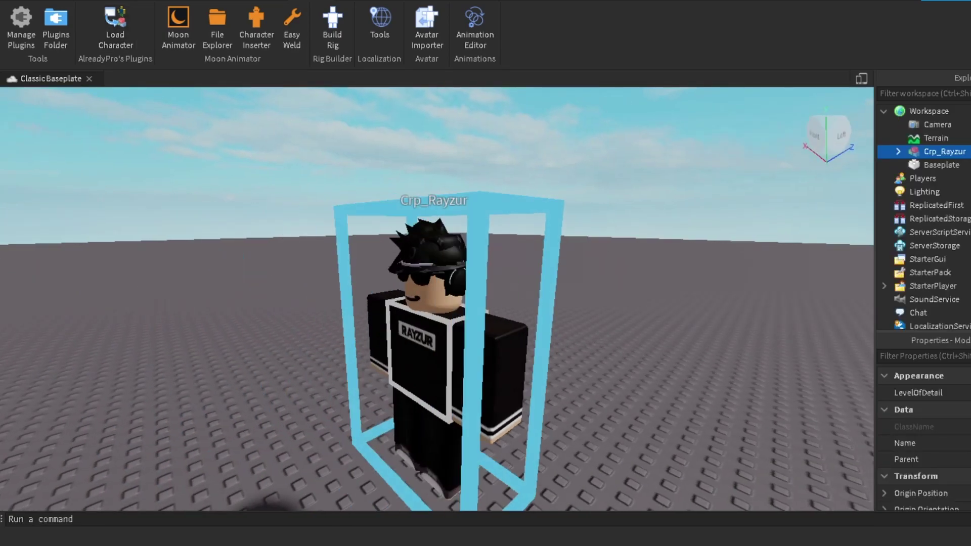
scroll(437, 298, up, 3)
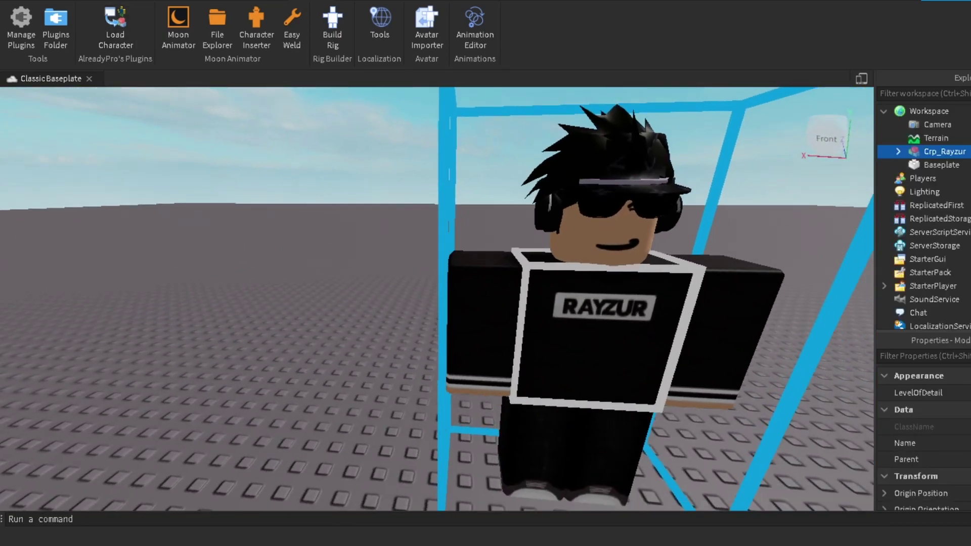
scroll(437, 298, down, 3)
key(q)
scroll(437, 298, down, 4)
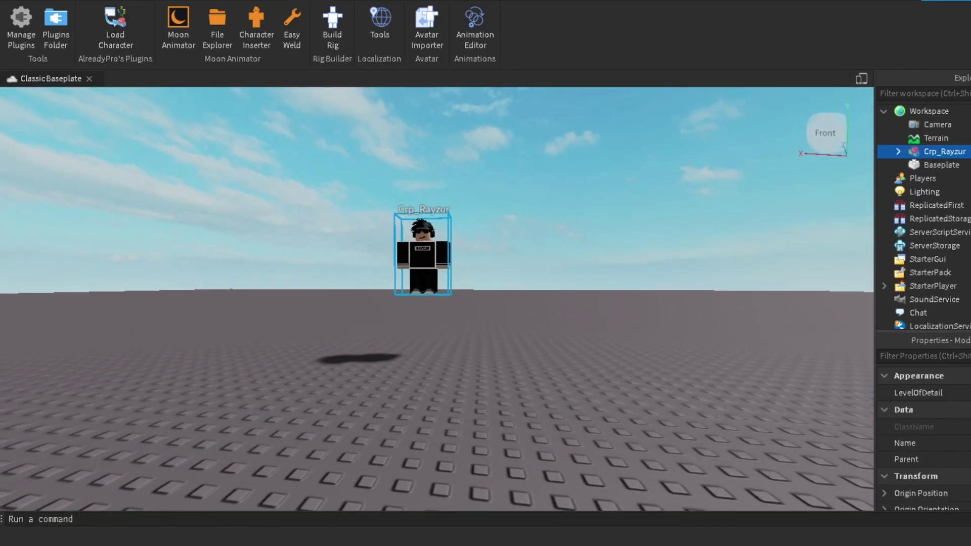
Move the spawned character straight down so it stands close to the baseplate.
scroll(437, 298, up, 4)
scroll(437, 298, down, 1)
scroll(437, 299, up, 3)
key(ctrl+2)
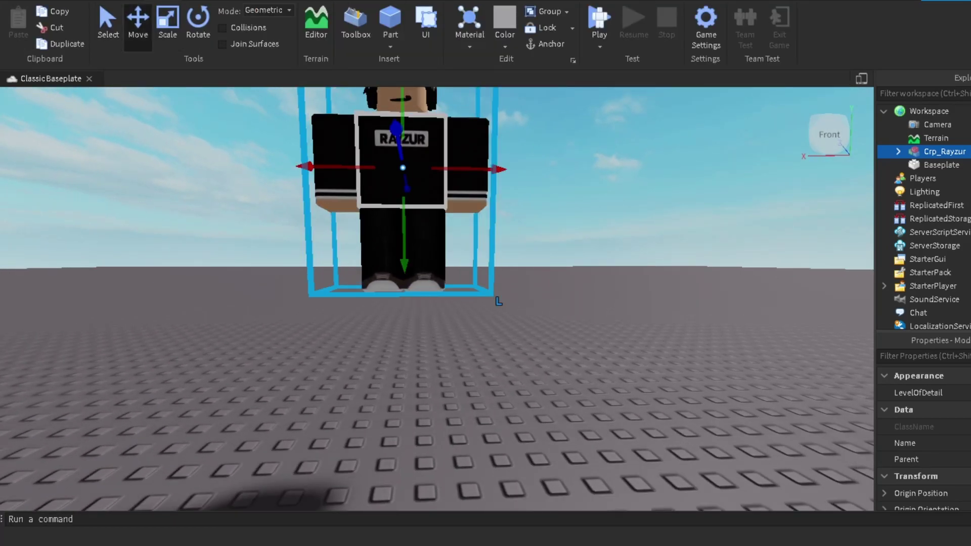
drag(404, 253, 405, 415)
key(q)
key(s)
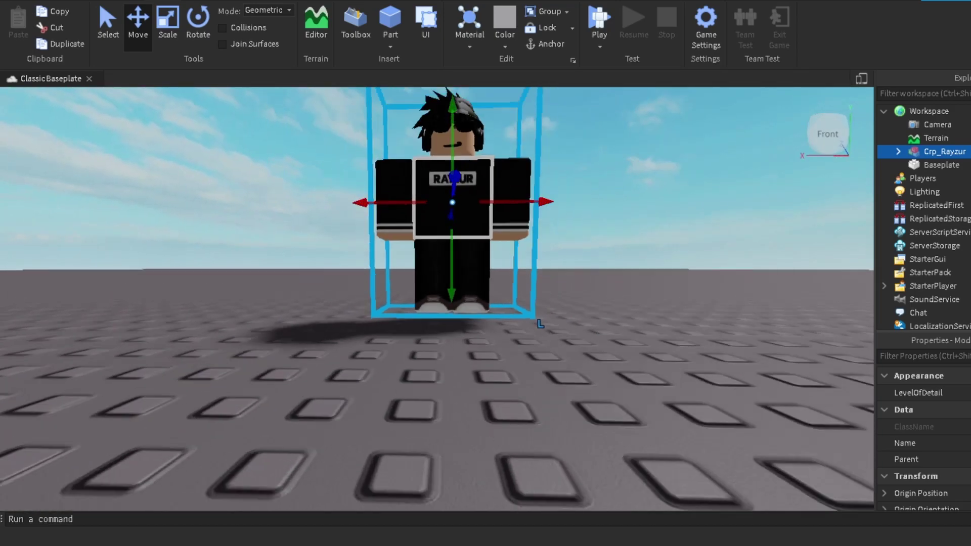
key(s)
key(w)
key(d)
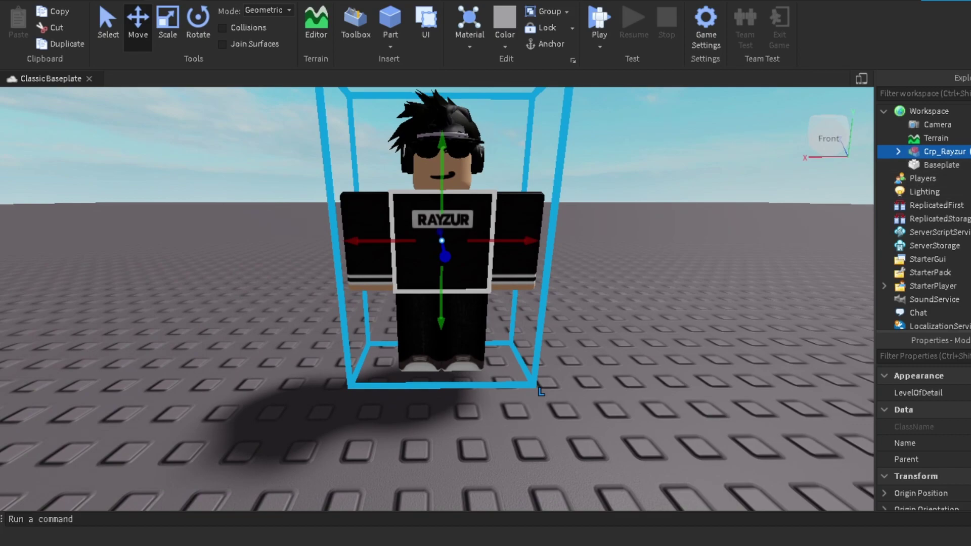
Select the character's head together with its four accessories and rotate them slightly around the vertical axis.
click(899, 151)
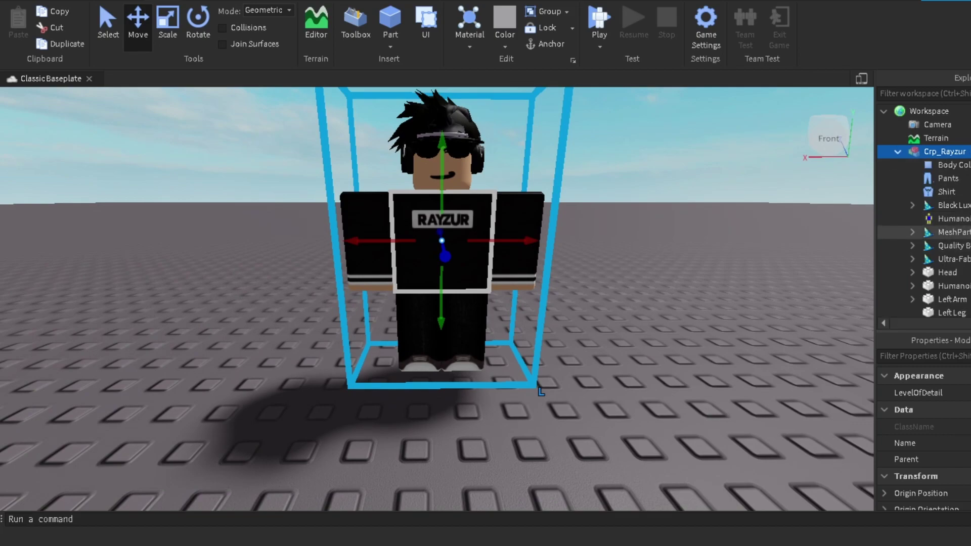
click(945, 273)
ctrl+click(945, 259)
ctrl+click(945, 246)
ctrl+click(945, 232)
ctrl+click(945, 206)
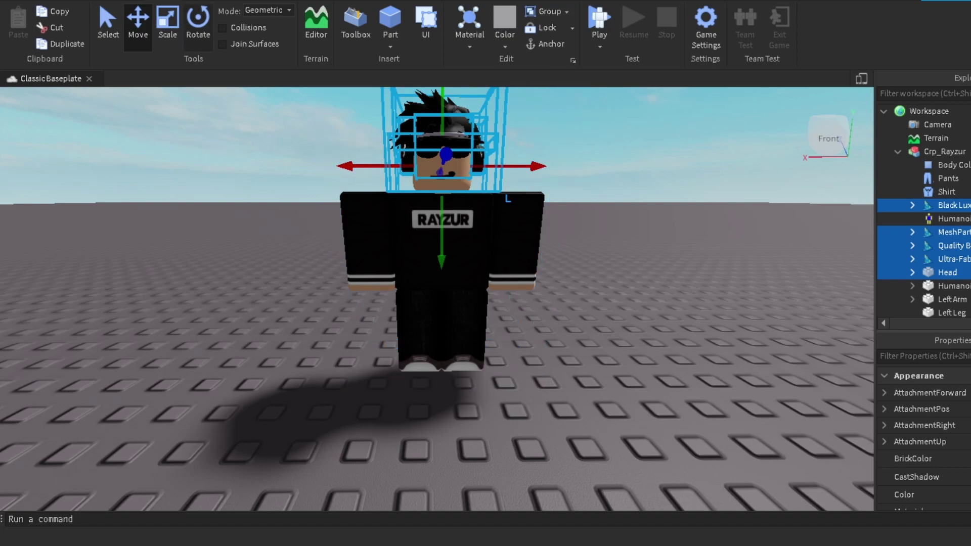
click(197, 28)
scroll(437, 299, down, 4)
scroll(437, 299, up, 3)
drag(462, 241, 490, 242)
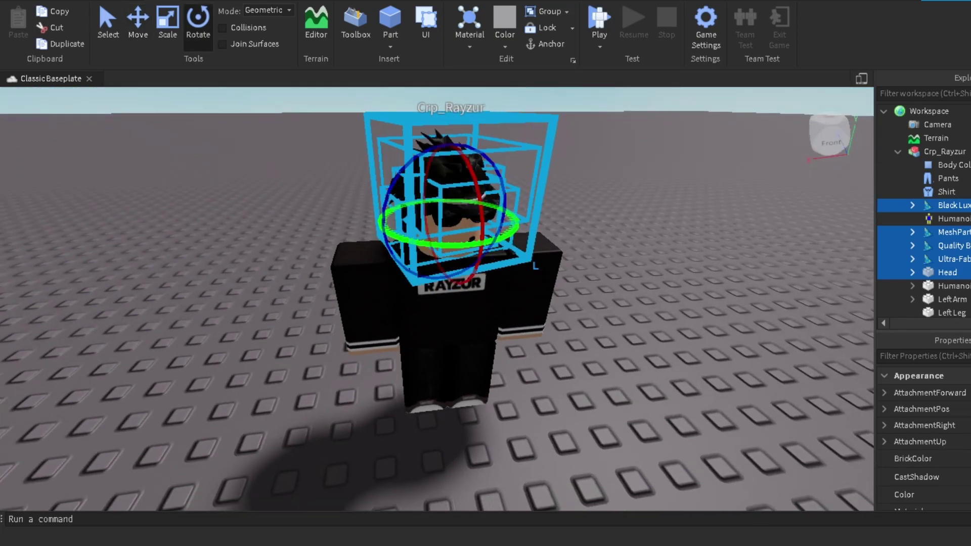
scroll(437, 298, up, 4)
scroll(437, 298, down, 4)
scroll(437, 298, up, 4)
scroll(437, 298, down, 3)
scroll(437, 298, up, 2)
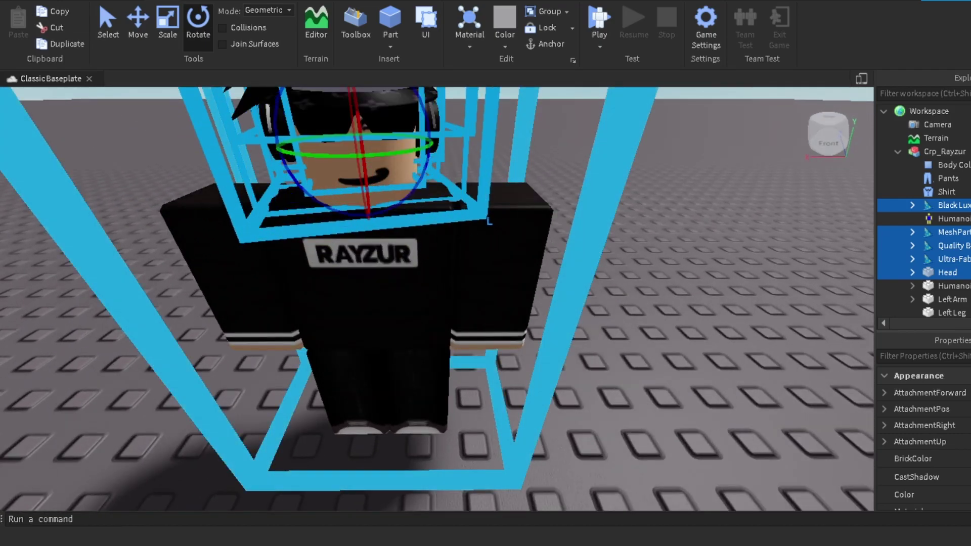
scroll(925, 283, down, 2)
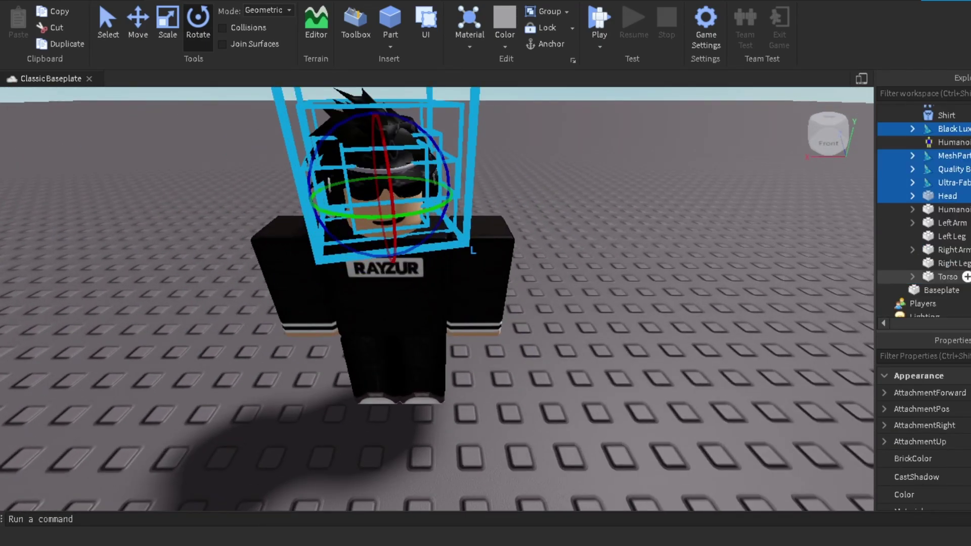
Rotate the Left Arm into a raised waving pose and reposition it at the shoulder beside the head.
click(952, 222)
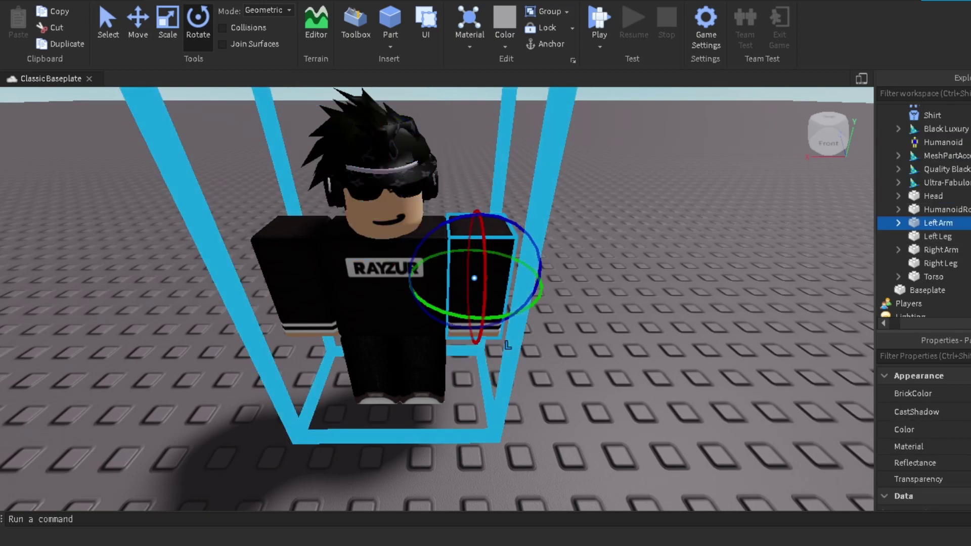
drag(518, 229, 448, 332)
key(ctrl+2)
drag(503, 202, 523, 151)
drag(408, 205, 385, 198)
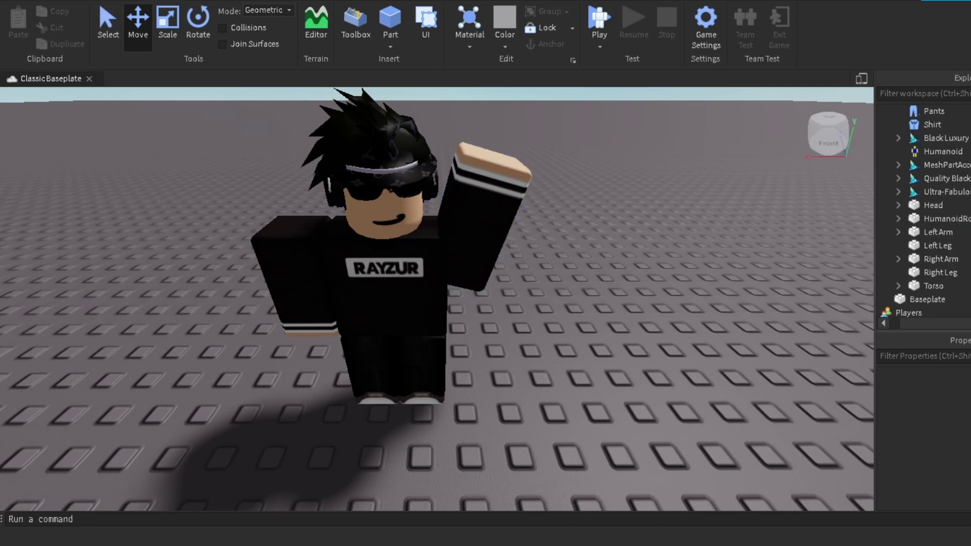
Tilt the Right Arm slightly outward from the body and adjust its position at the shoulder.
scroll(437, 299, down, 3)
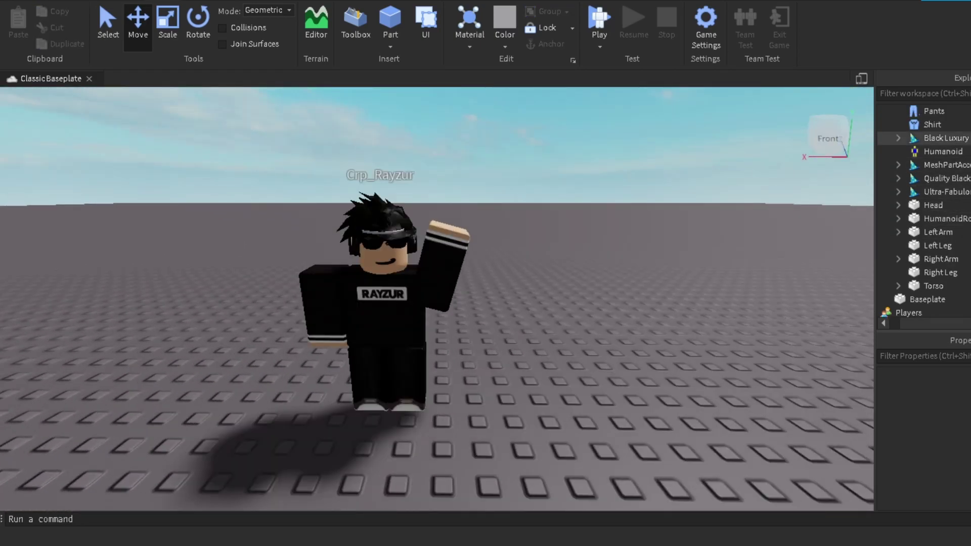
scroll(961, 190, up, 3)
scroll(960, 238, down, 3)
click(940, 250)
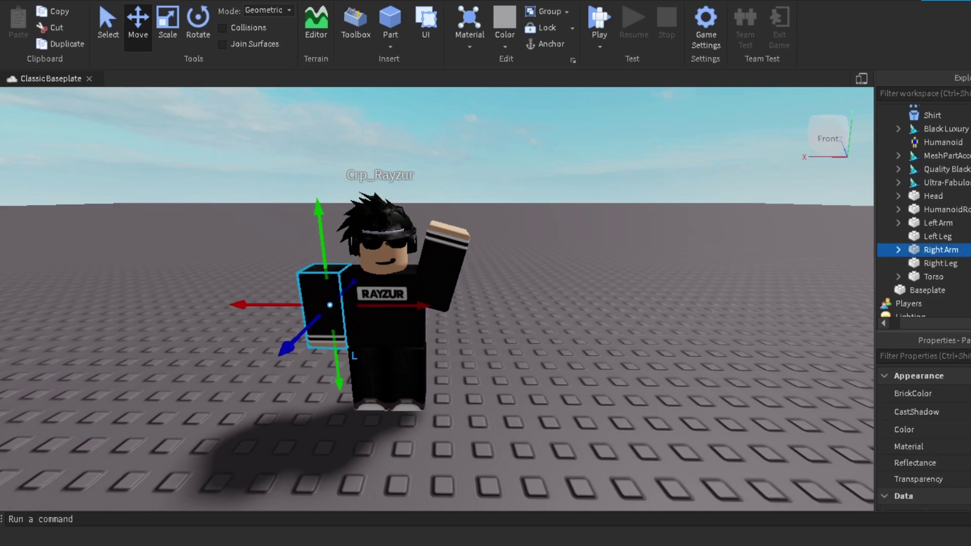
click(198, 20)
mouse_move(265, 272)
mouse_down()
mouse_move(274, 257)
mouse_move(258, 271)
mouse_up()
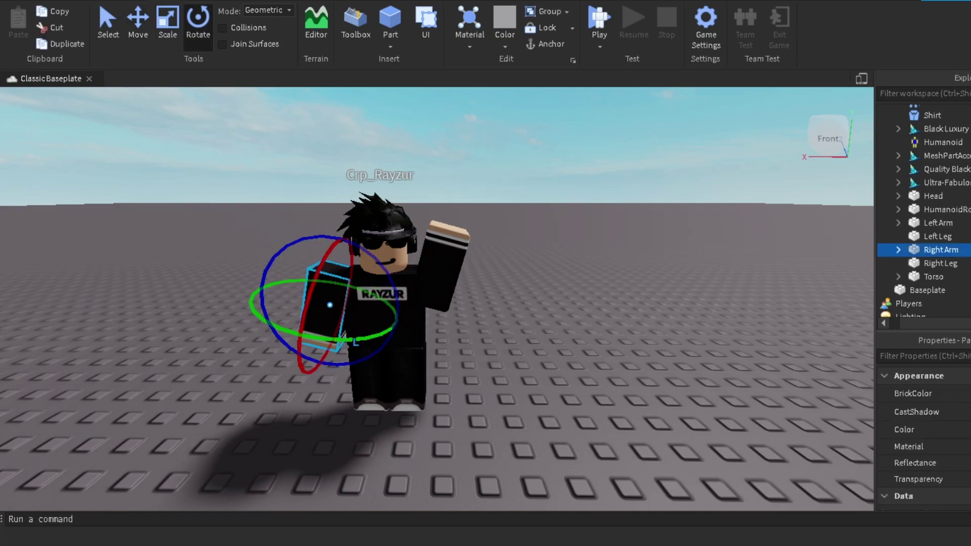
key(ctrl+2)
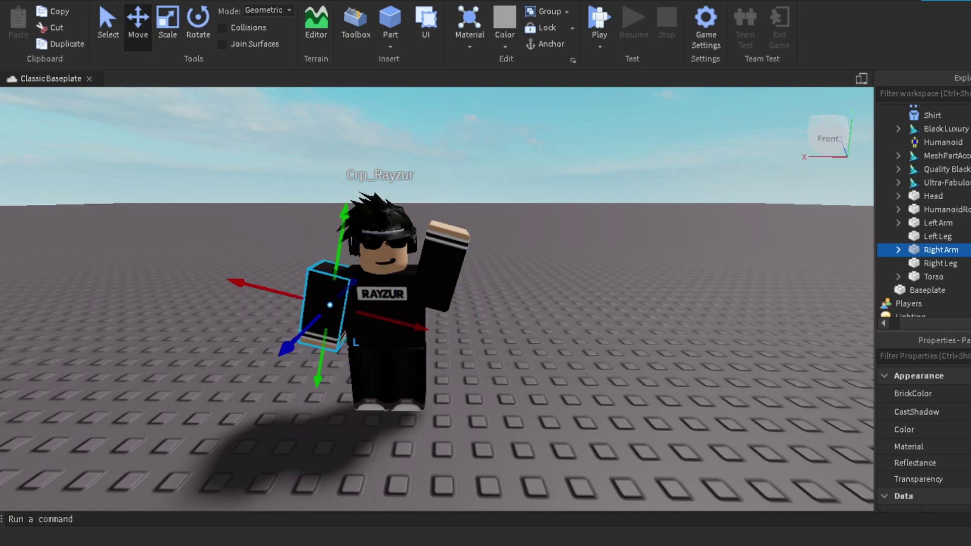
drag(343, 222, 344, 216)
drag(320, 372, 318, 379)
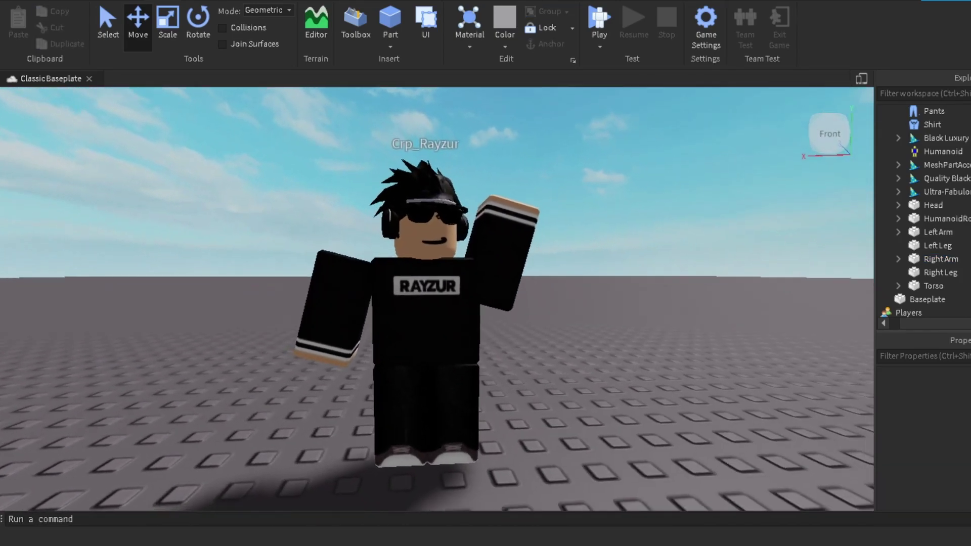
Try to shift the Left Leg sideways, and undo both moves.
click(951, 245)
drag(544, 396, 556, 395)
drag(395, 397, 371, 397)
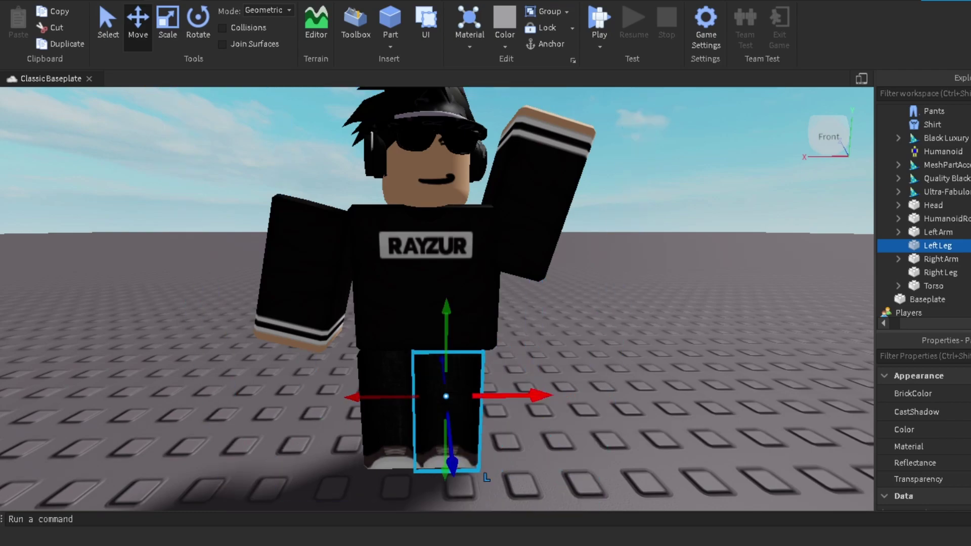
key(ctrl+z)
key(ctrl+z)
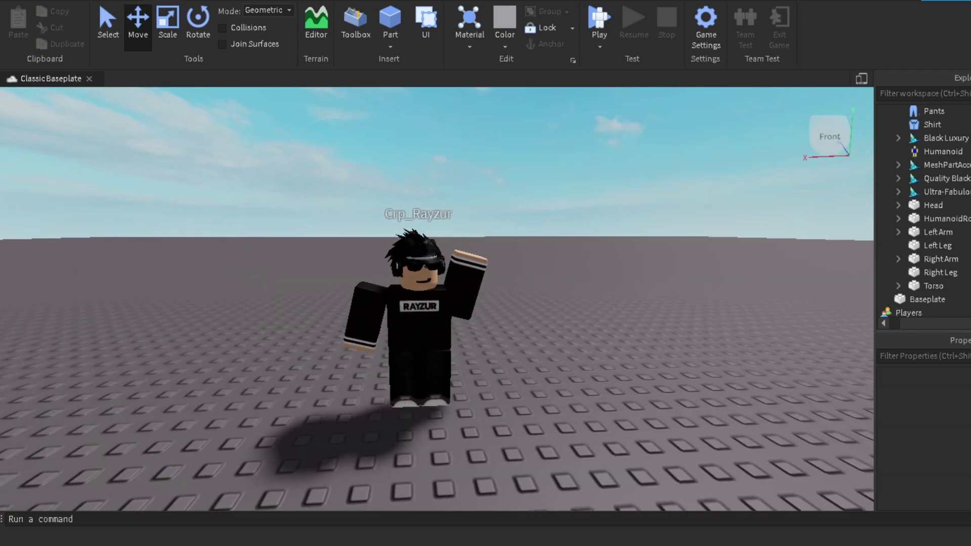
Export the posed character model from the workspace as a 3D file.
scroll(437, 299, up, 4)
scroll(437, 299, up, 5)
scroll(437, 298, down, 10)
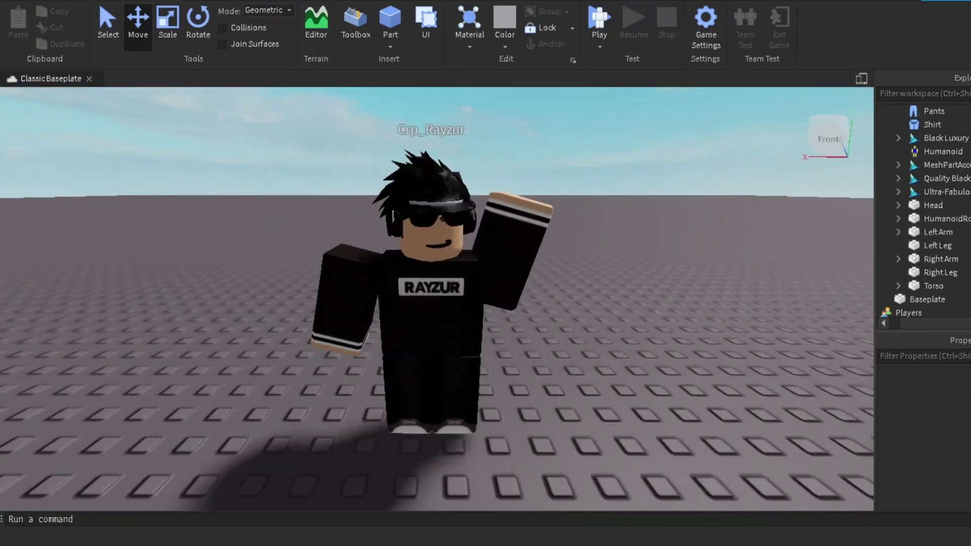
scroll(437, 299, up, 3)
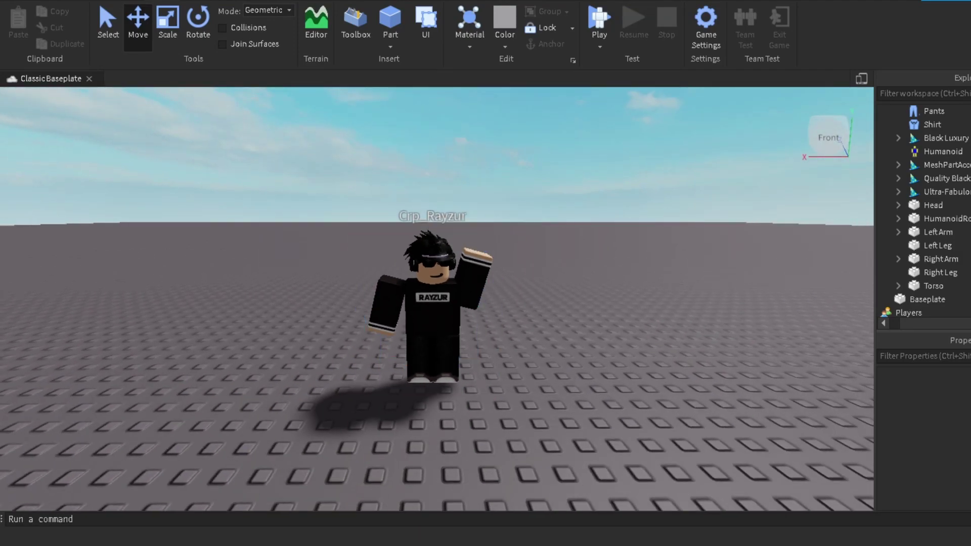
scroll(437, 299, up, 3)
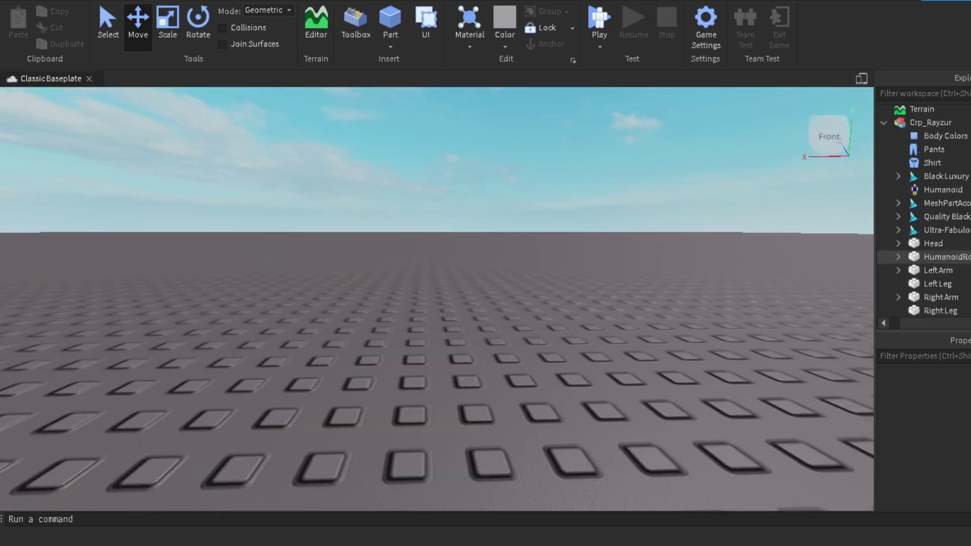
scroll(437, 299, down, 2)
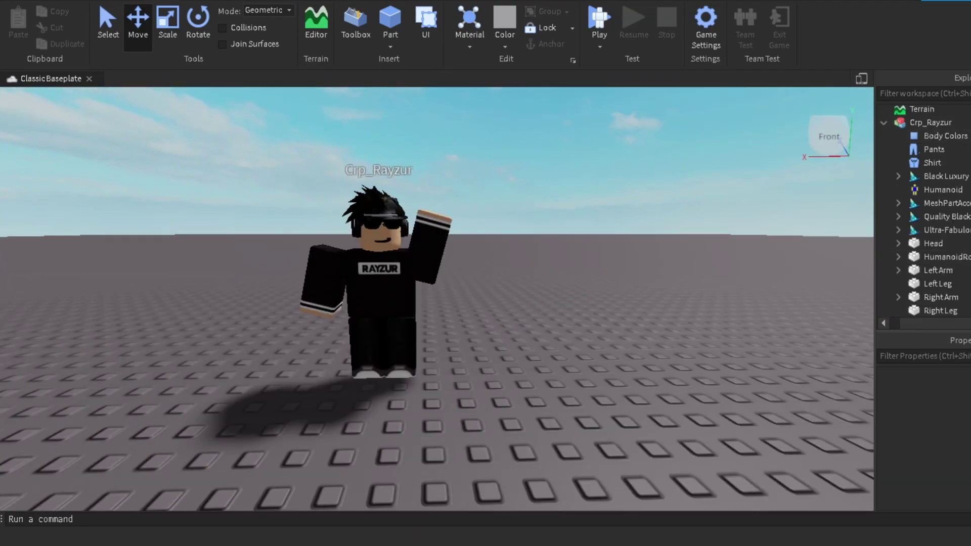
right_click(930, 122)
click(922, 278)
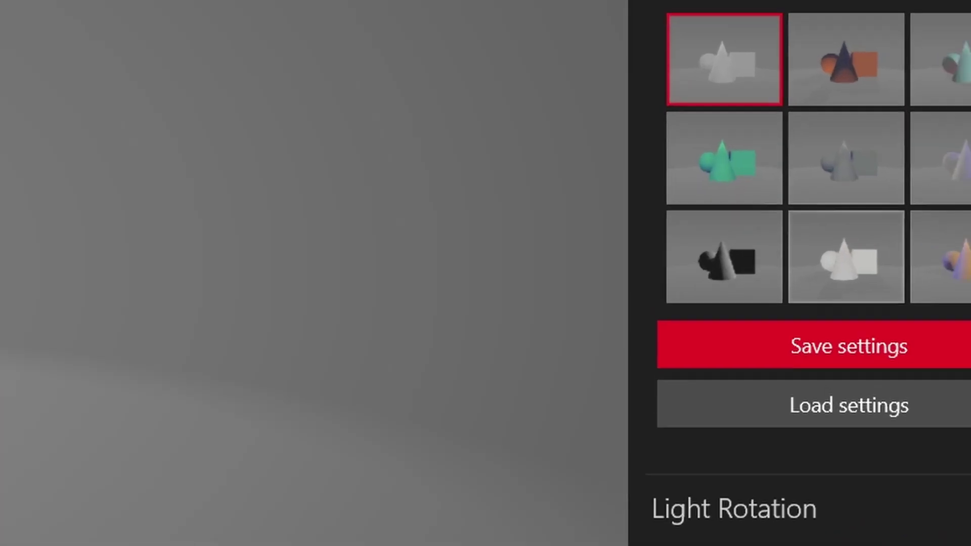
Apply an environment lighting preset to the avatar scene and set up a PNG image export at 4K (16:9) with Transparency.
click(959, 265)
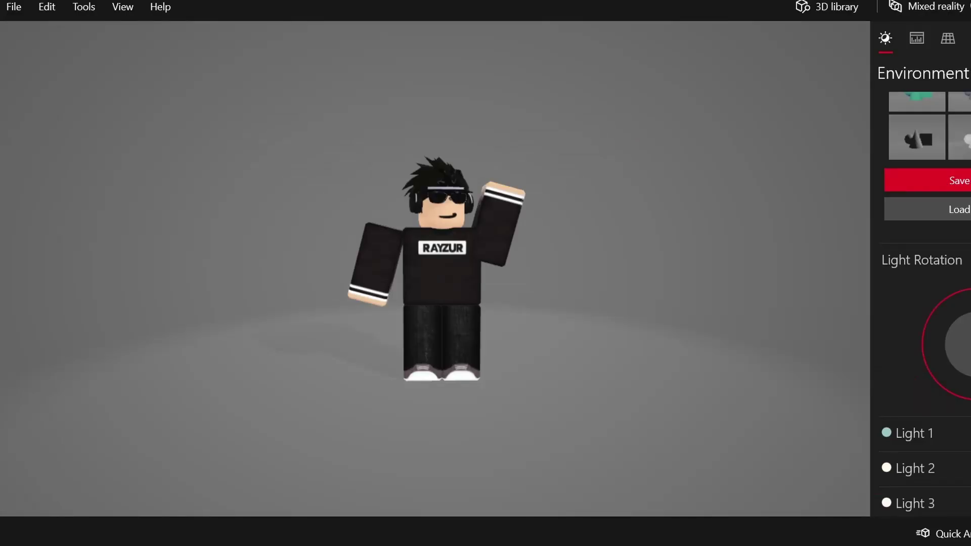
click(14, 6)
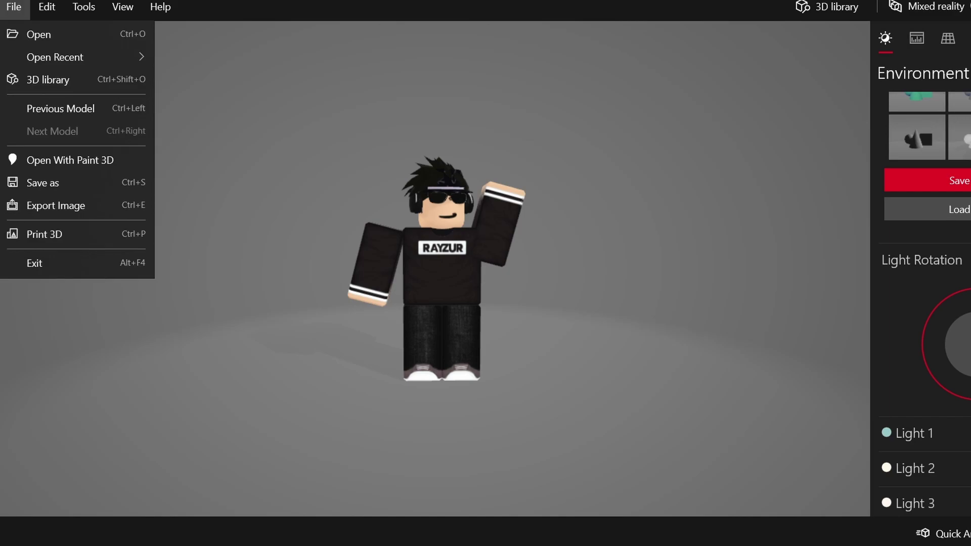
click(66, 206)
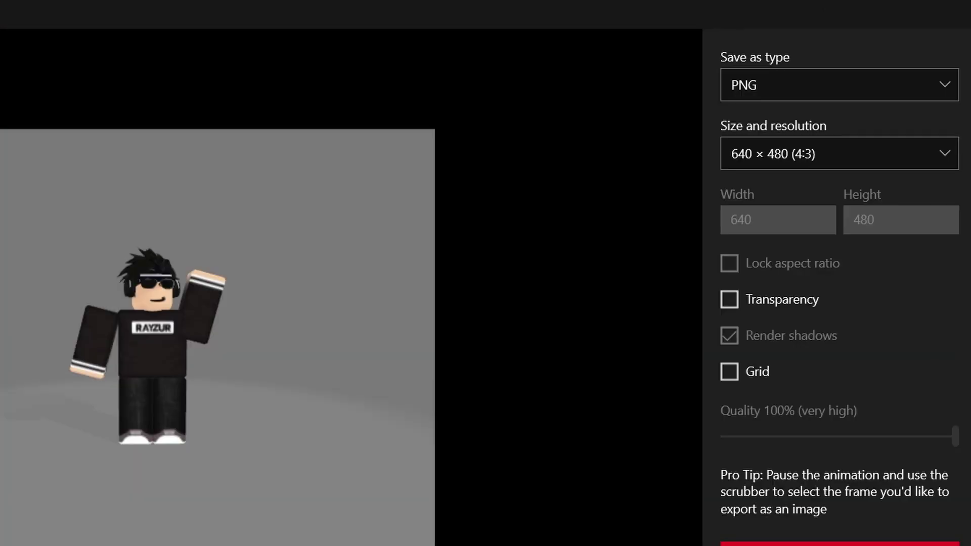
click(789, 154)
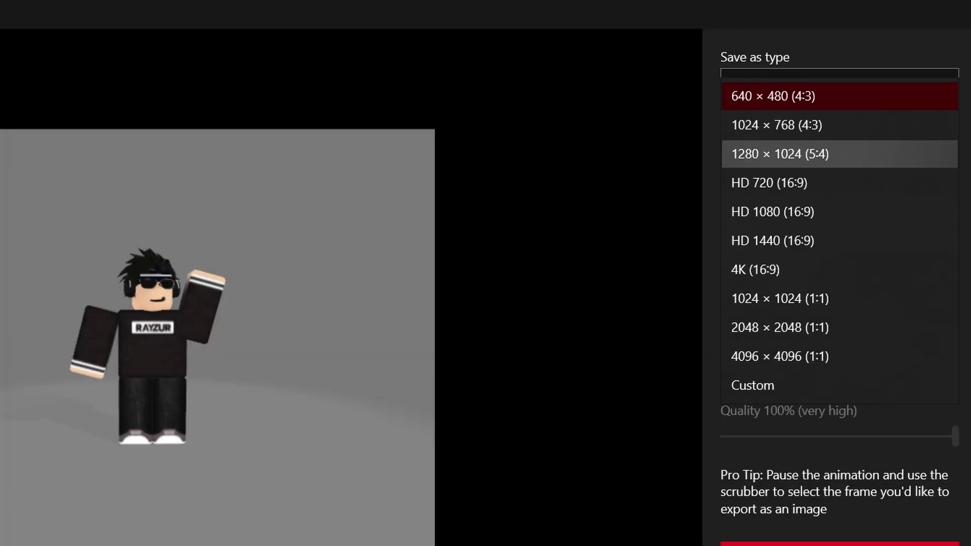
click(788, 270)
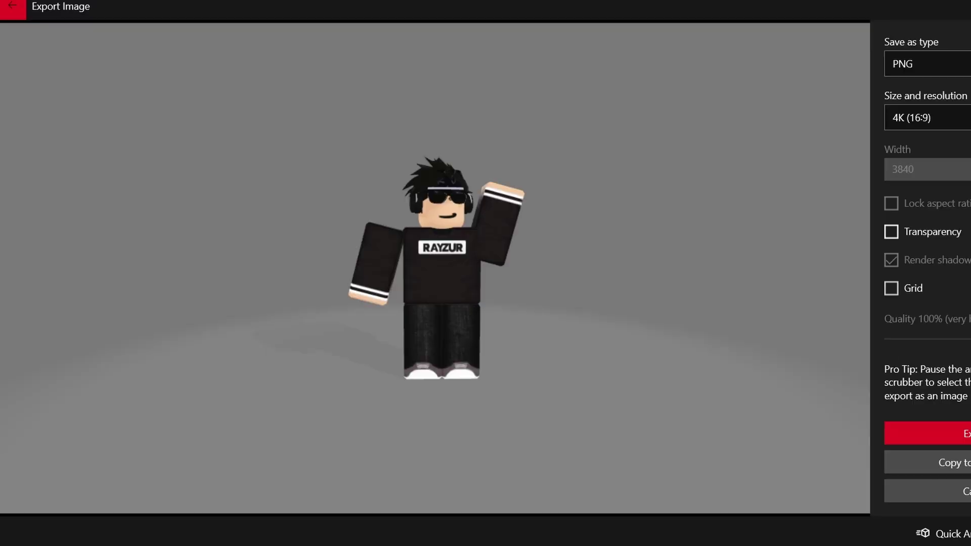
click(729, 300)
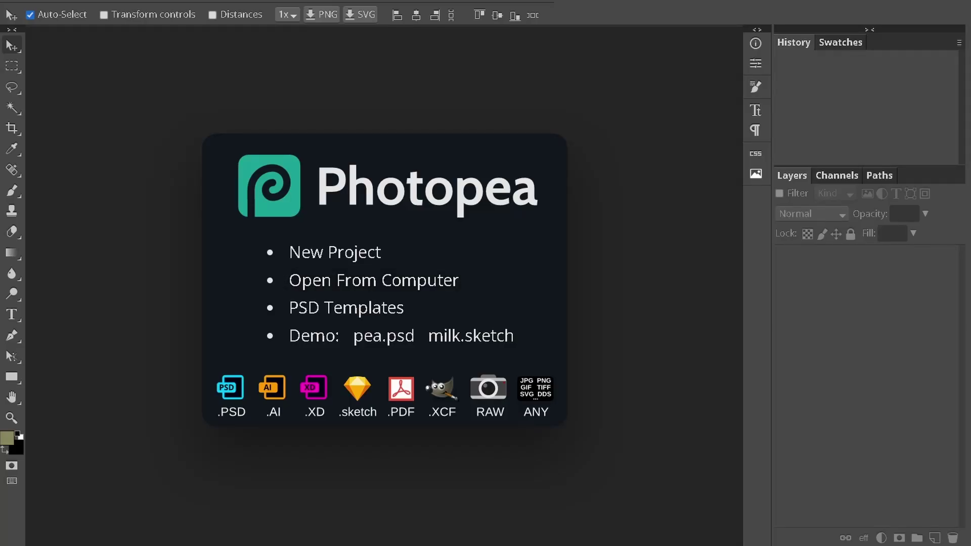
In Photopea, create a 1280 × 720 px project with a transparent background and place the "video yea" render near the canvas centre.
click(334, 252)
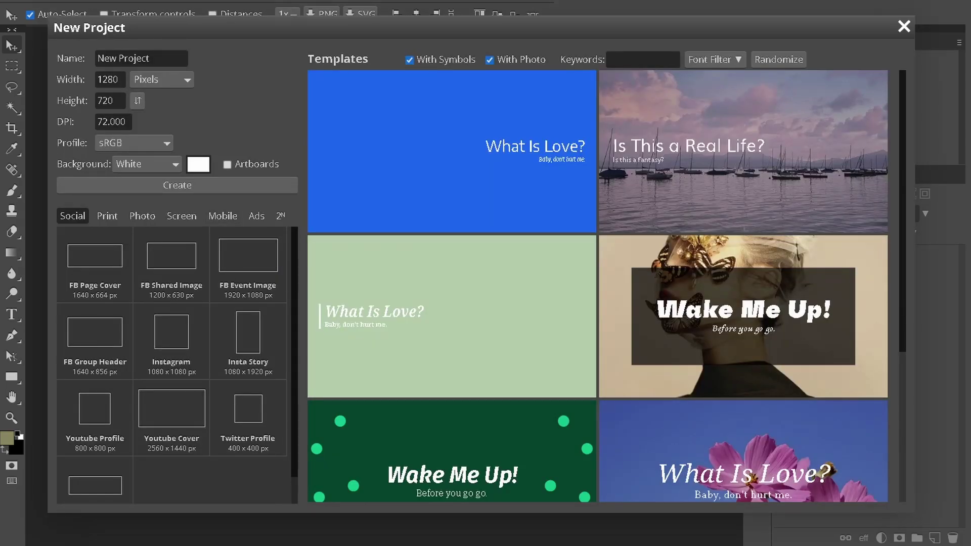
click(146, 163)
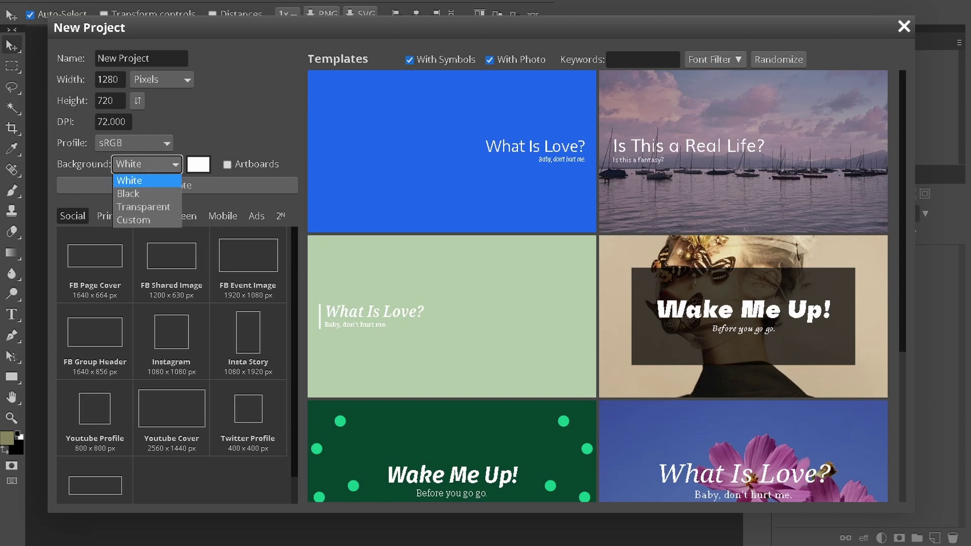
click(147, 206)
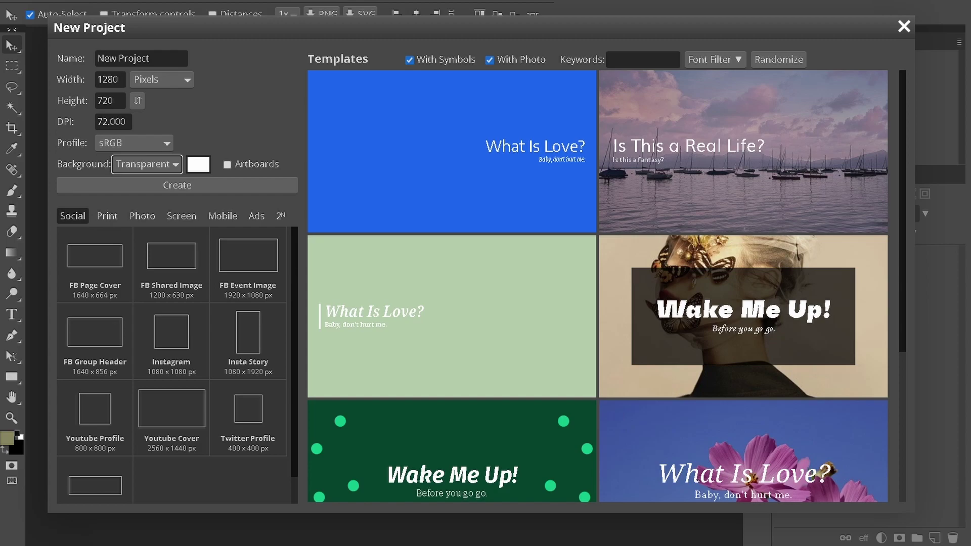
click(177, 185)
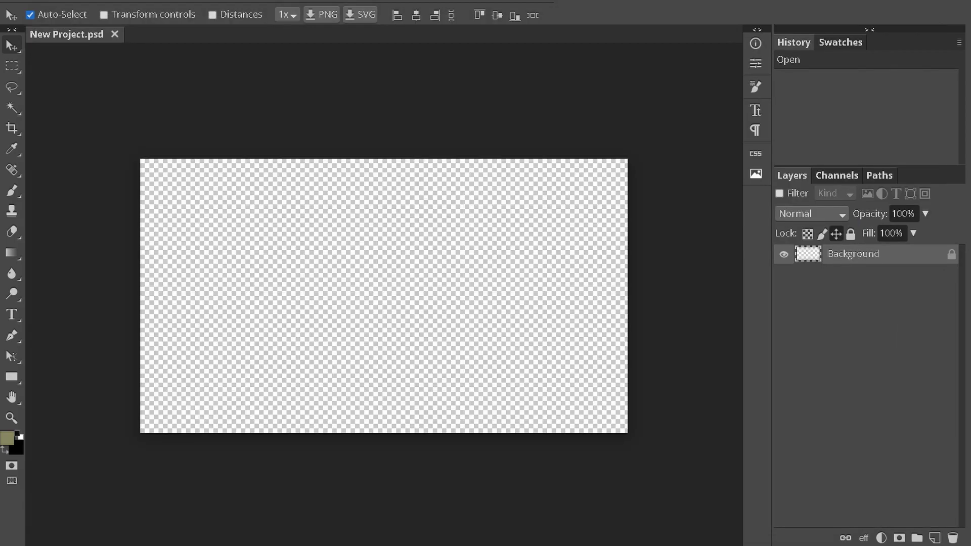
key(alt+f)
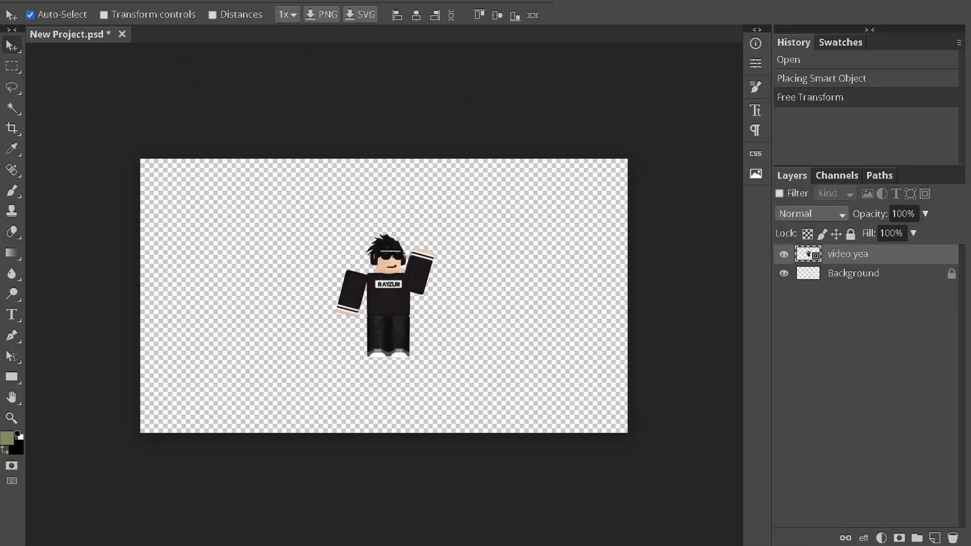
drag(387, 298, 387, 279)
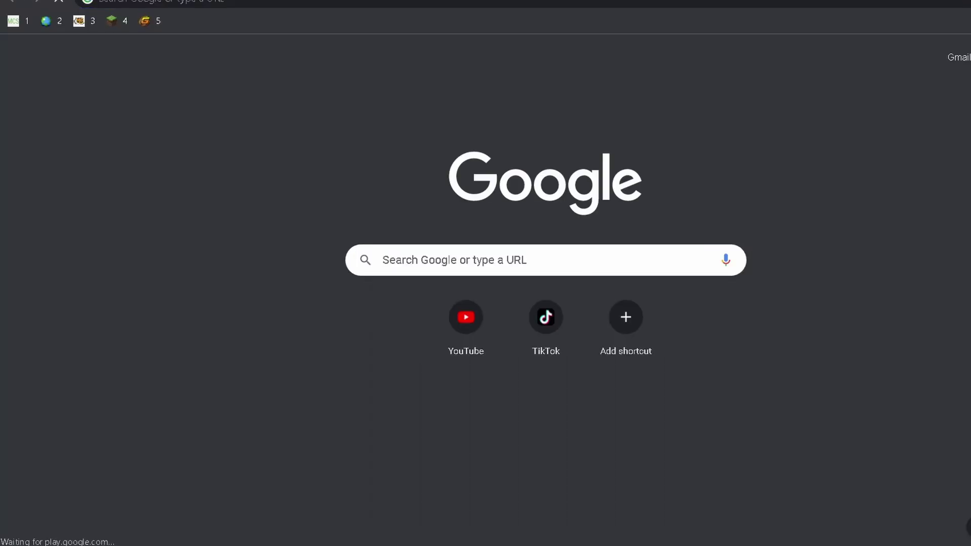
Search Google Images in the browser for "cartoon crosswalk".
text(cartoon cro)
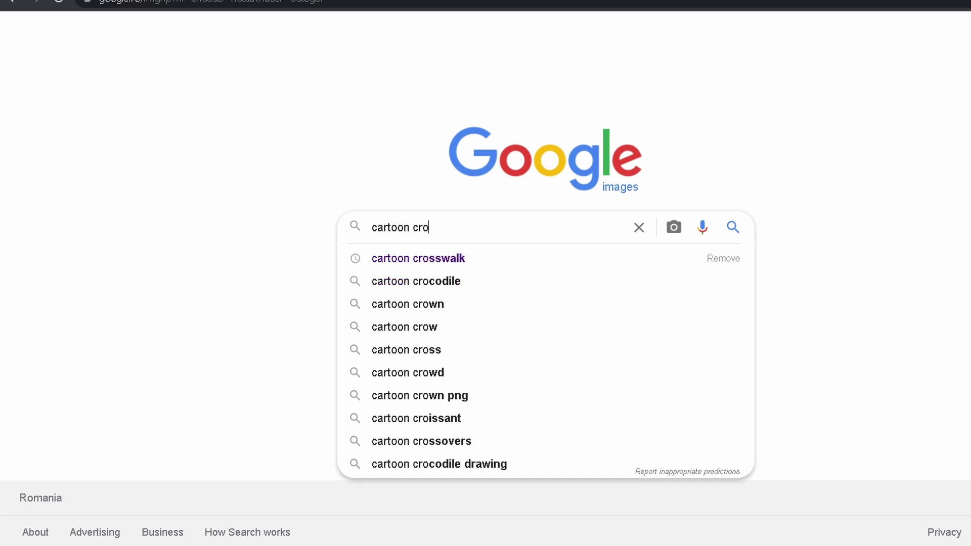
key(BackSpace)
text(osswalk)
key(Return)
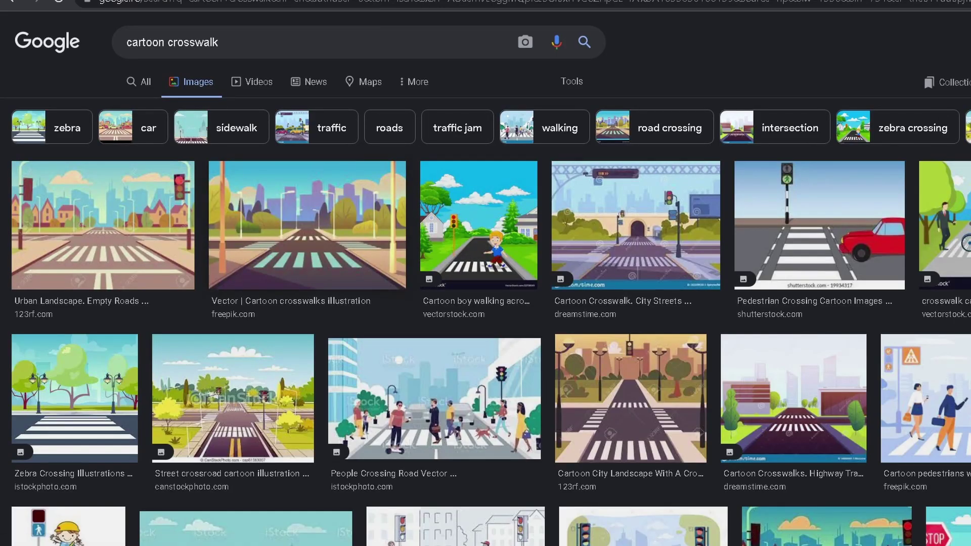
Copy the freepik cartoon crosswalk illustration and paste it into the Photopea project as a new layer.
right_click(292, 209)
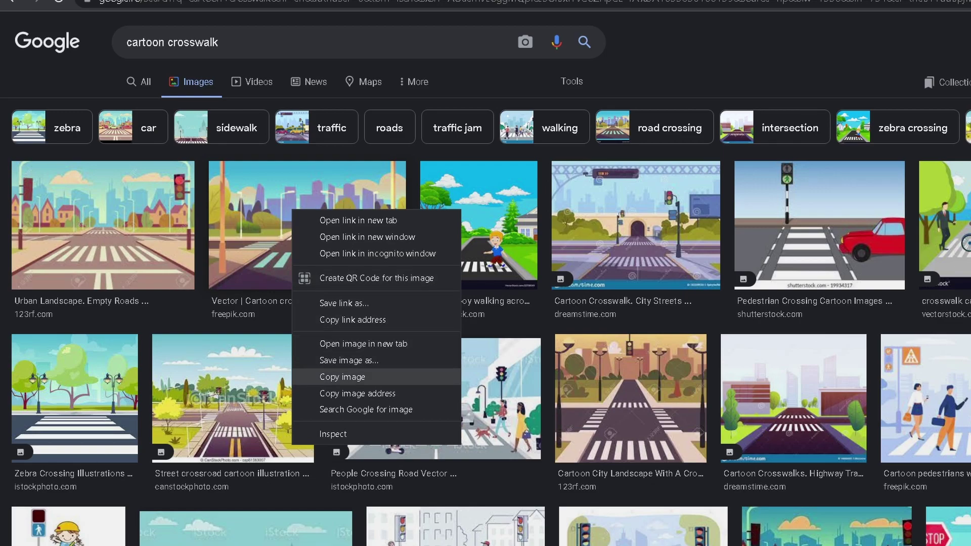
key(Escape)
right_click(299, 225)
click(349, 393)
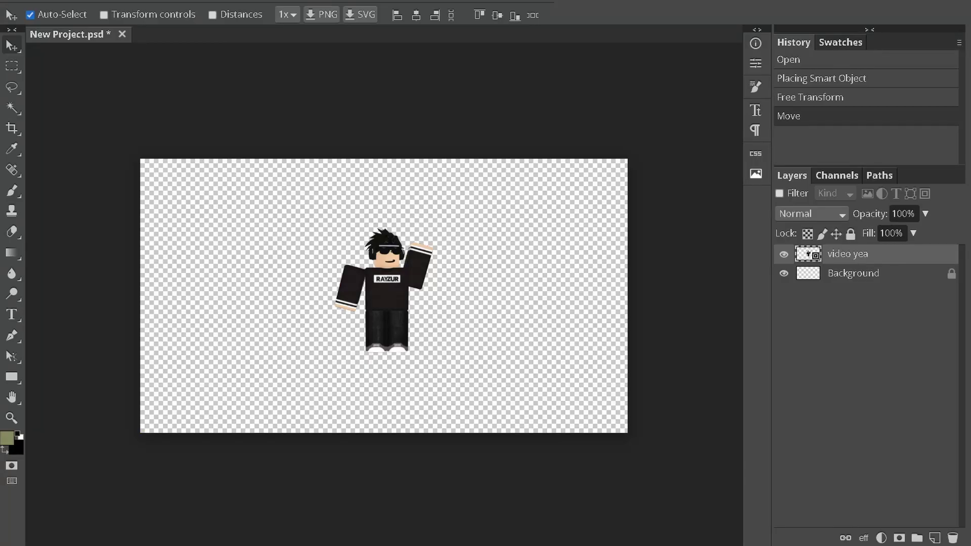
key(ctrl+v)
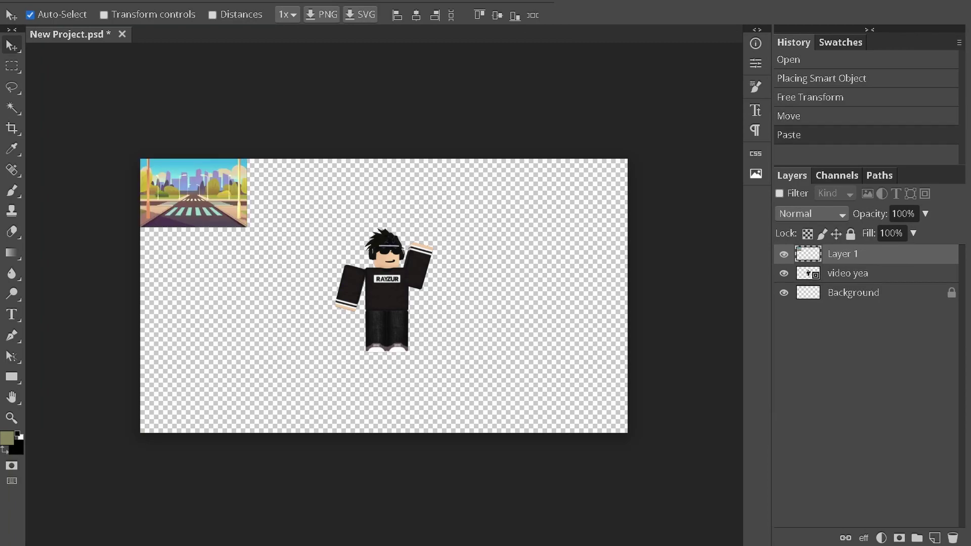
Centre the pasted crosswalk image and scale it proportionally until it covers the whole canvas.
drag(193, 193, 383, 287)
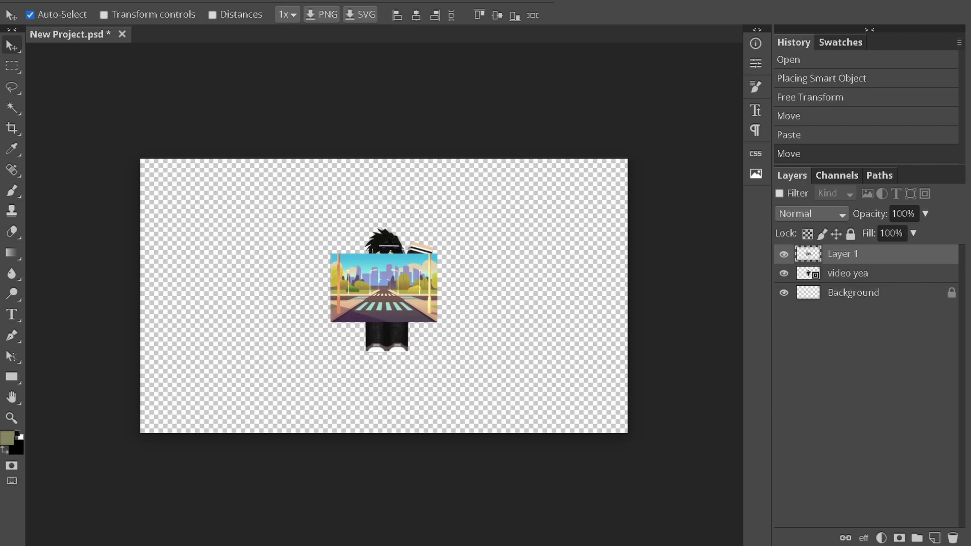
key(alt+ctrl+t)
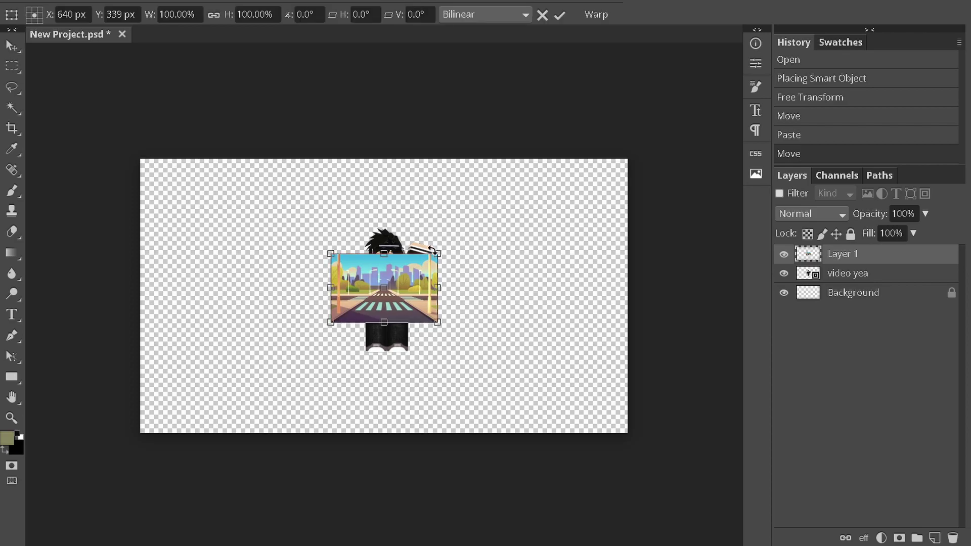
drag(437, 254, 610, 142)
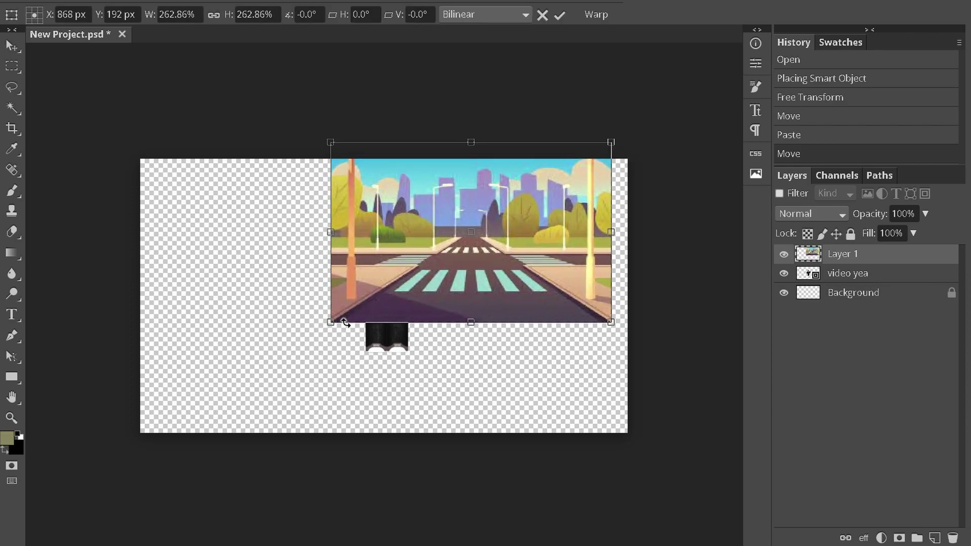
drag(331, 322, 121, 457)
drag(365, 301, 383, 303)
key(Return)
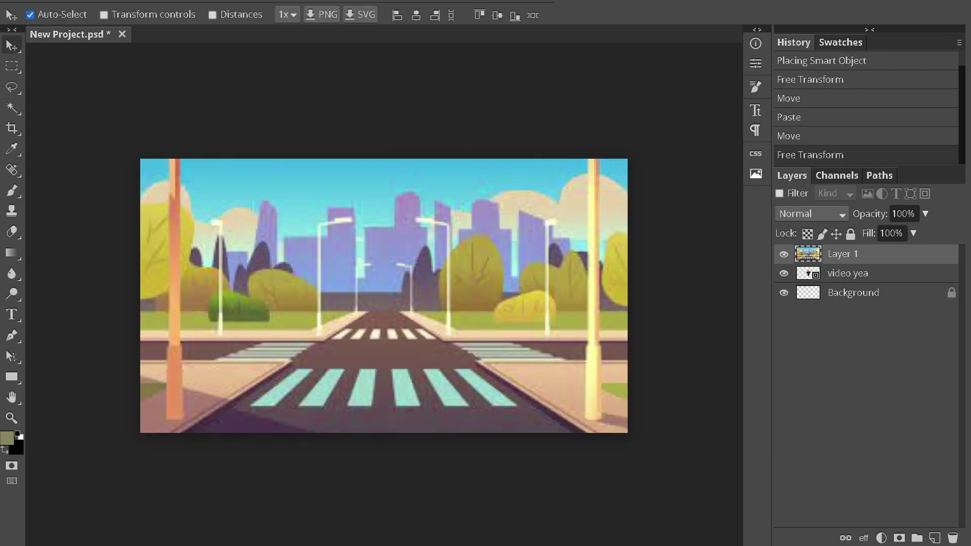
Apply a Gaussian Blur with a radius of 5.6 px to the crosswalk background layer.
click(194, 1)
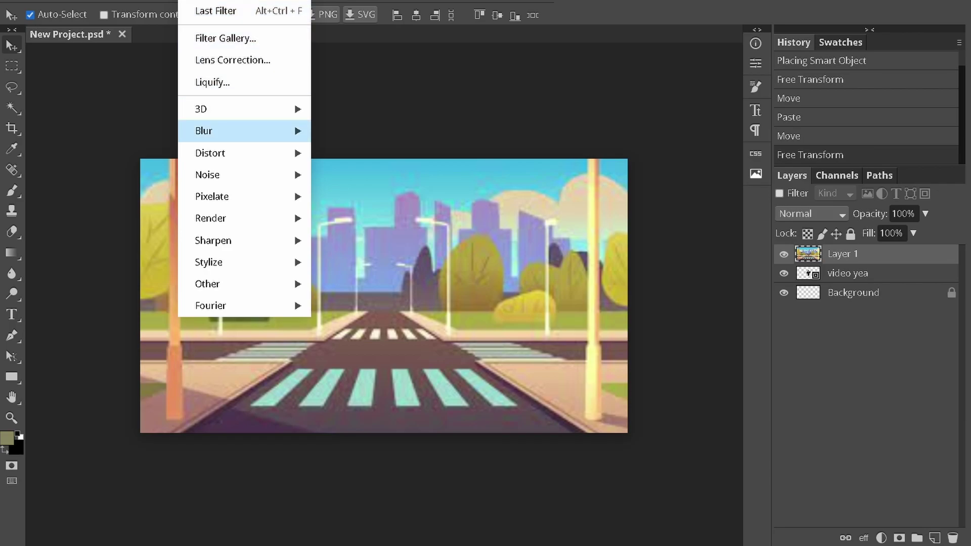
mouse_move(244, 131)
click(362, 218)
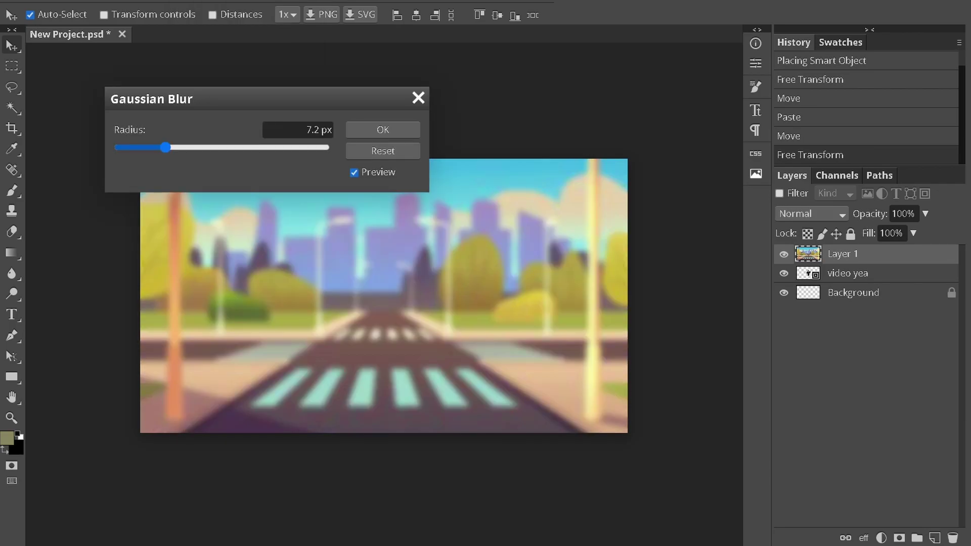
drag(165, 147, 161, 147)
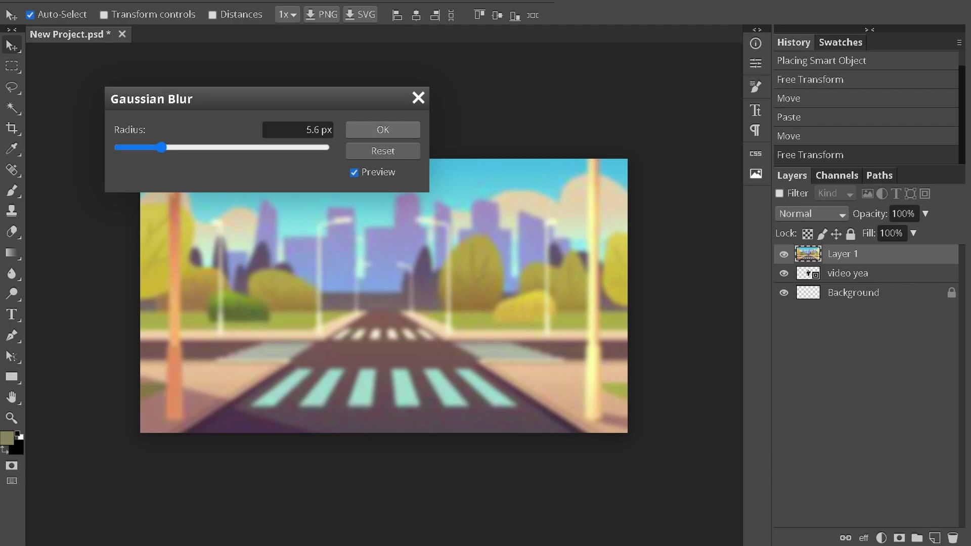
key(Return)
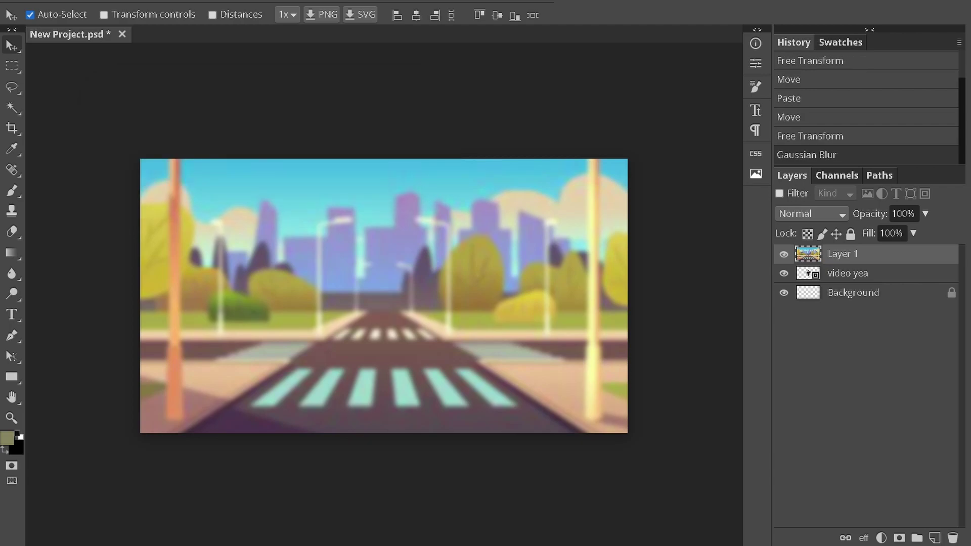
Place the crosswalk layer beneath the avatar layer and shift the avatar to the lower left of the street scene.
drag(859, 254, 860, 278)
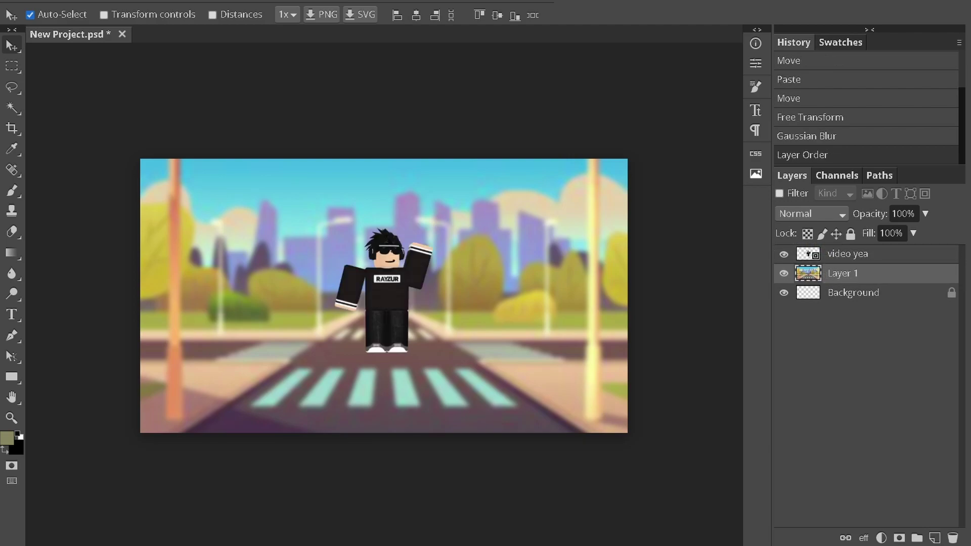
drag(387, 293, 298, 336)
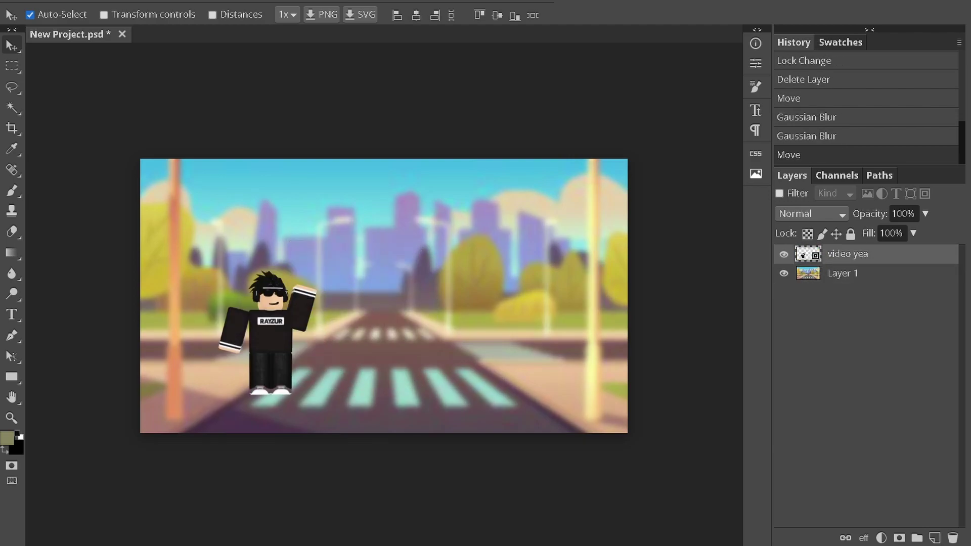
key(ctrl+alt+t)
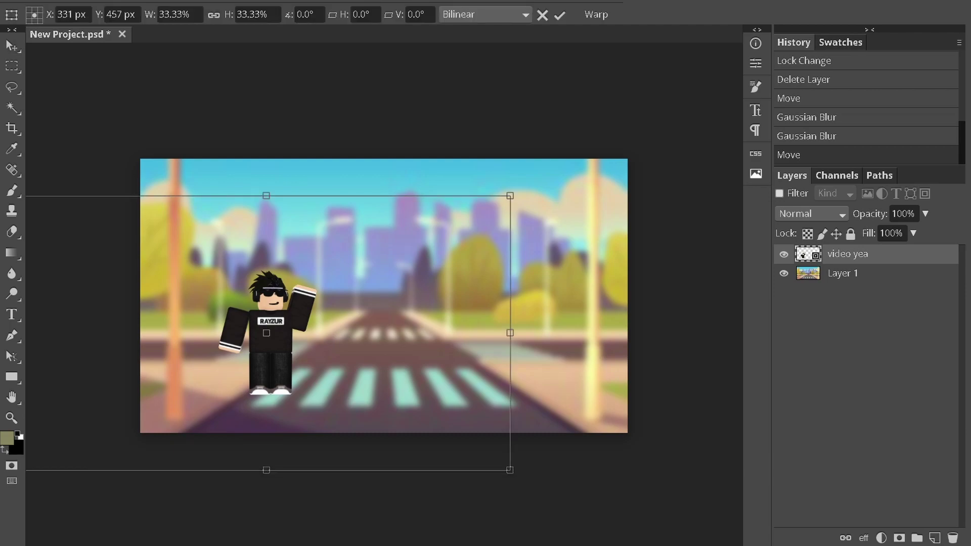
drag(512, 196, 437, 196)
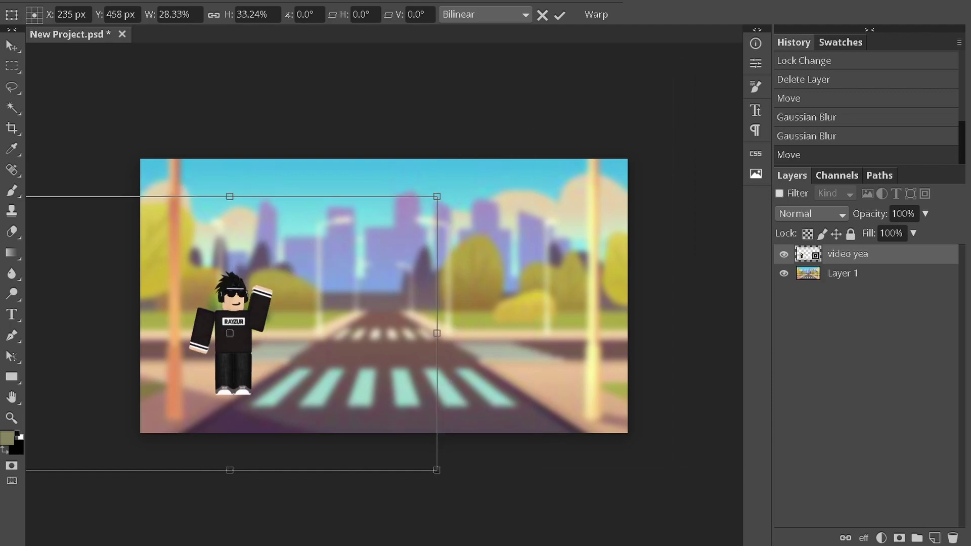
key(Return)
Enlarge the avatar proportionally to about 91.90% and position it on the left side of the canvas, cropped below the waist.
key(ctrl+alt+t)
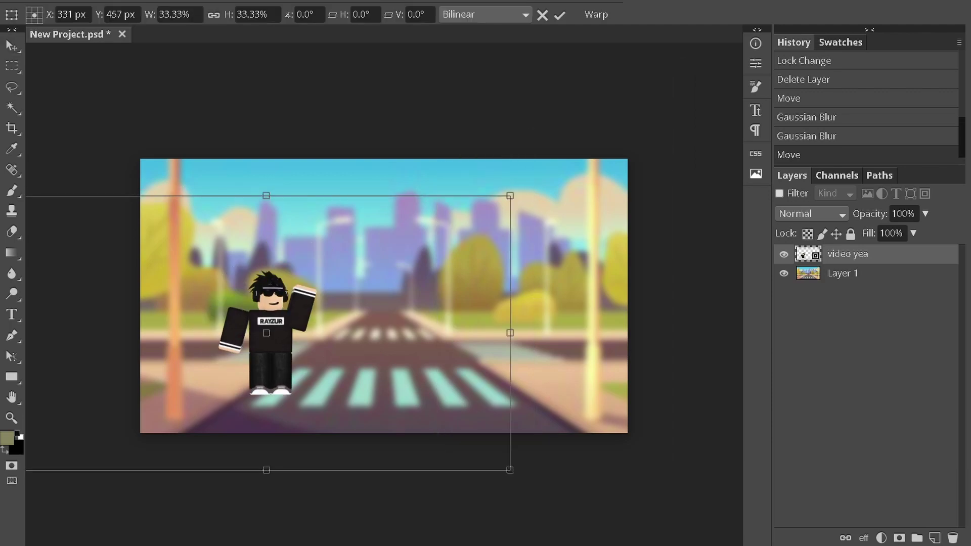
drag(302, 263, 247, 314)
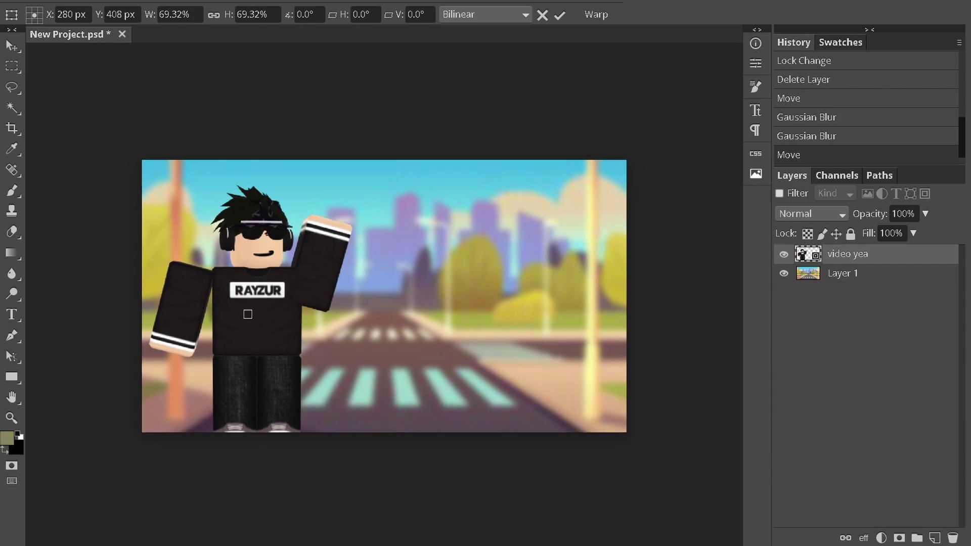
key(ctrl+minus)
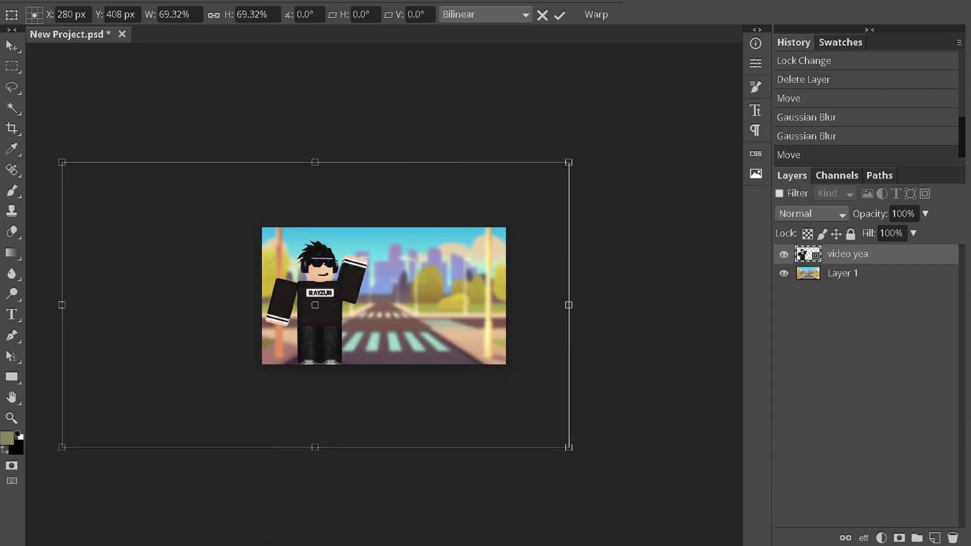
drag(569, 162, 646, 119)
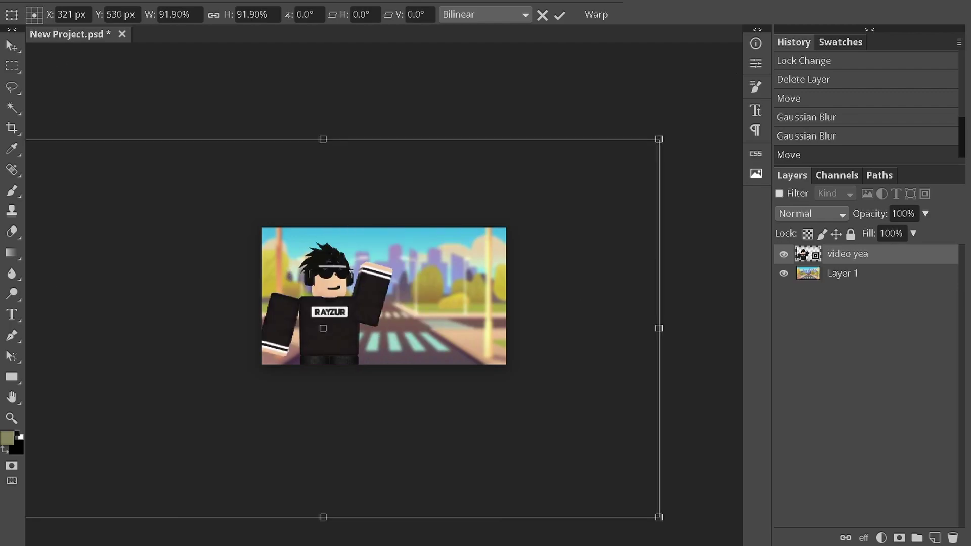
drag(329, 313, 331, 303)
key(Return)
key(ctrl+plus)
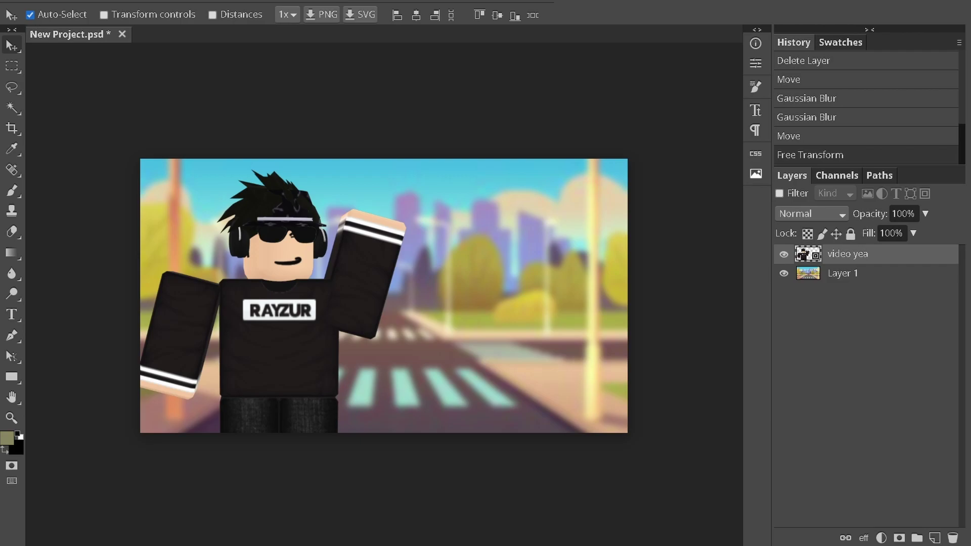
Add a Drop Shadow effect to the avatar layer and set its colour to white.
double_click(885, 254)
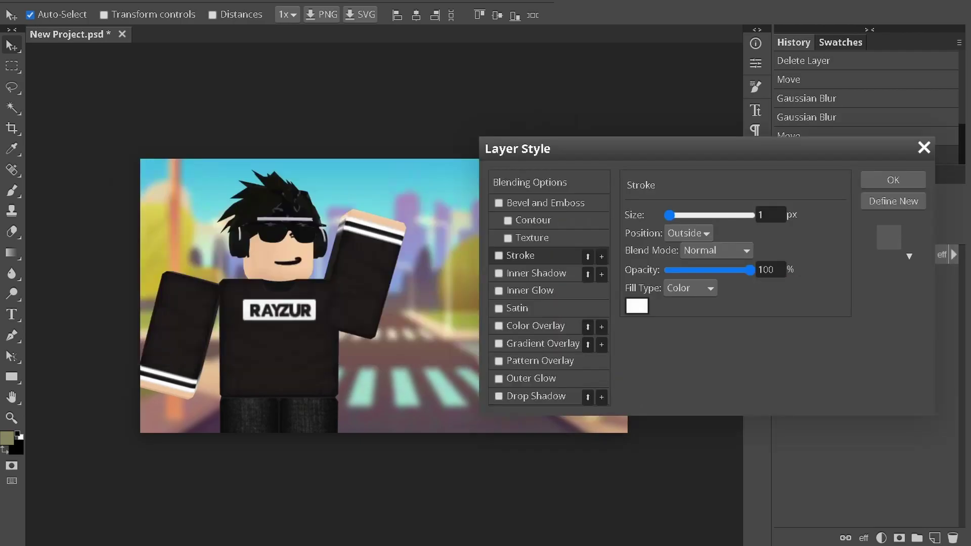
click(498, 396)
click(535, 396)
click(765, 214)
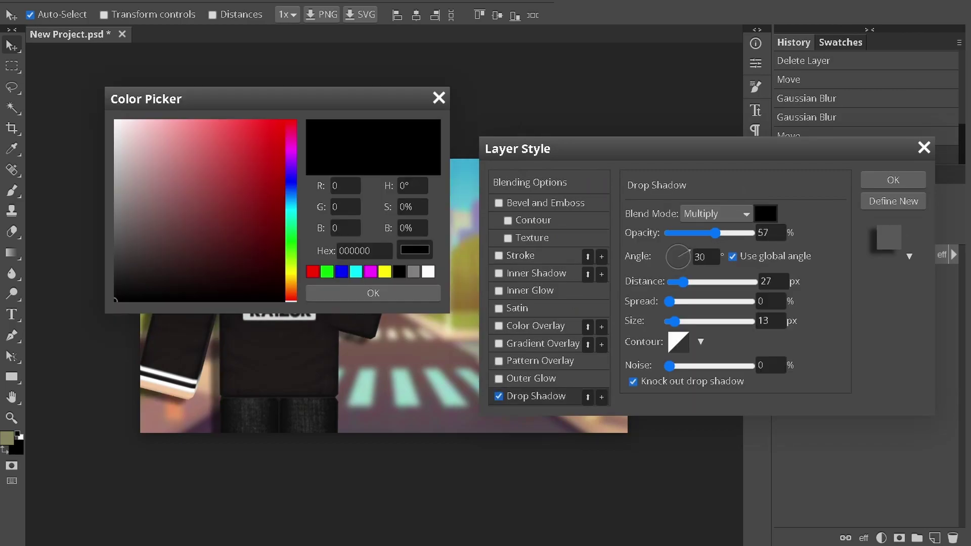
click(428, 271)
click(373, 293)
Set the avatar's drop shadow to Overlay with 100% opacity, -34° angle, 1 px distance, 60% spread and 12 px size, and apply it.
drag(715, 233, 689, 264)
drag(669, 302, 687, 282)
click(716, 213)
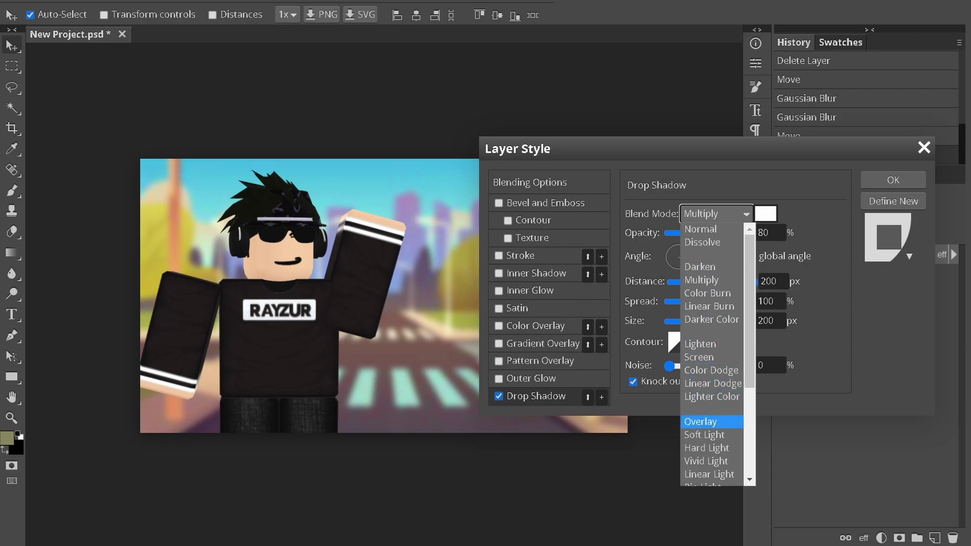
click(708, 422)
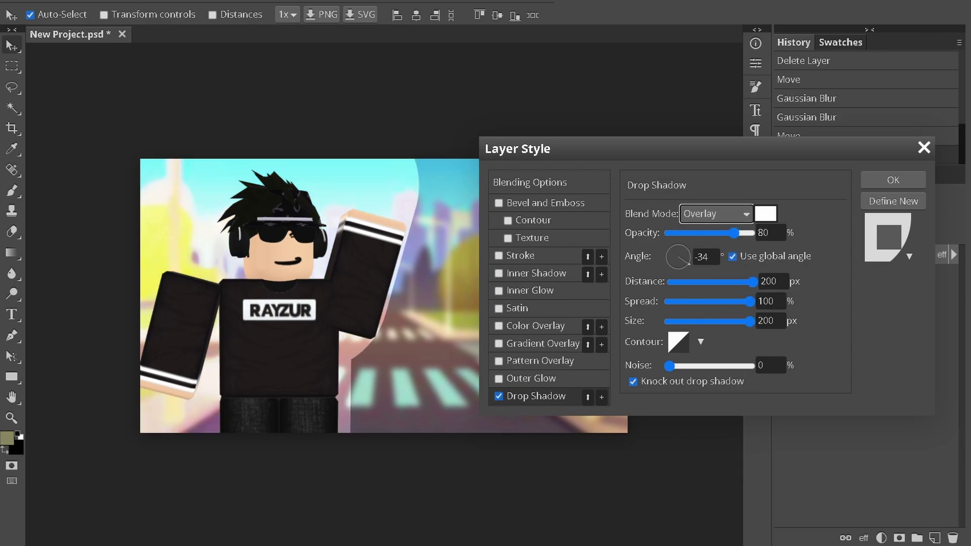
drag(753, 282, 734, 282)
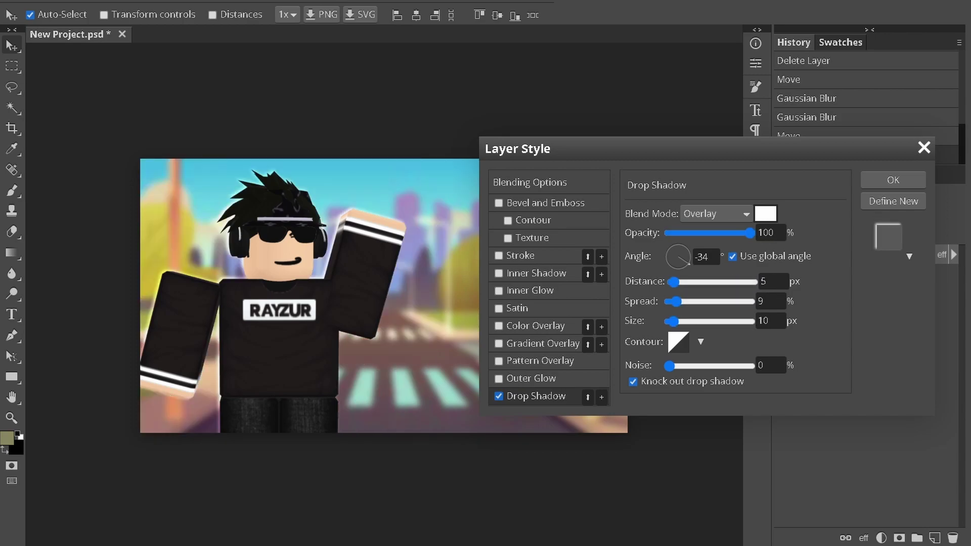
drag(676, 302, 709, 301)
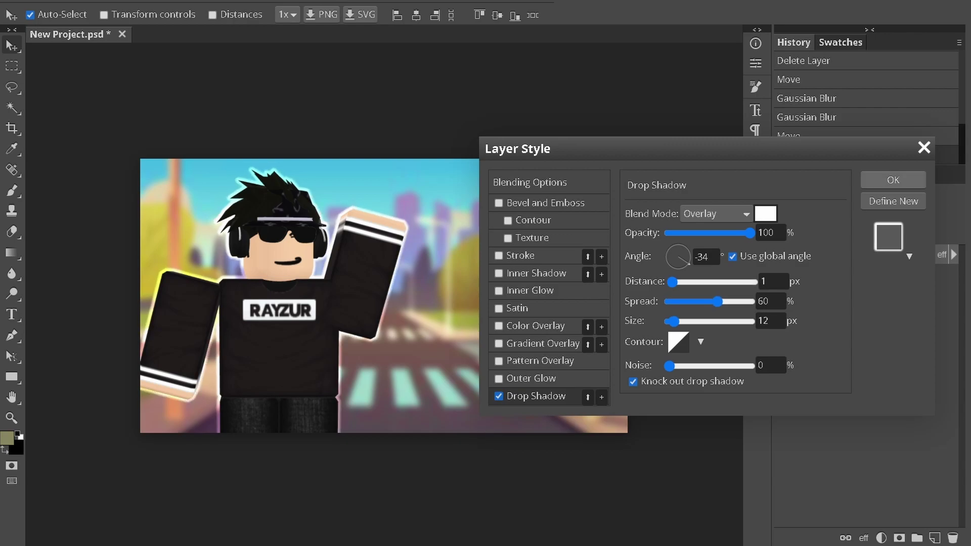
click(893, 180)
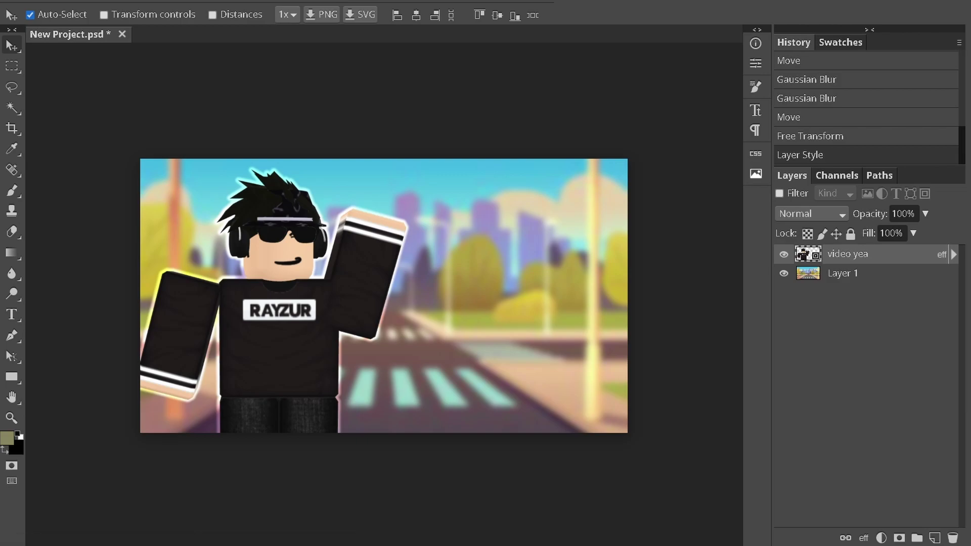
Apply a Brightness/Contrast adjustment to the avatar layer, raising both its brightness and its contrast.
click(74, 1)
mouse_move(134, 37)
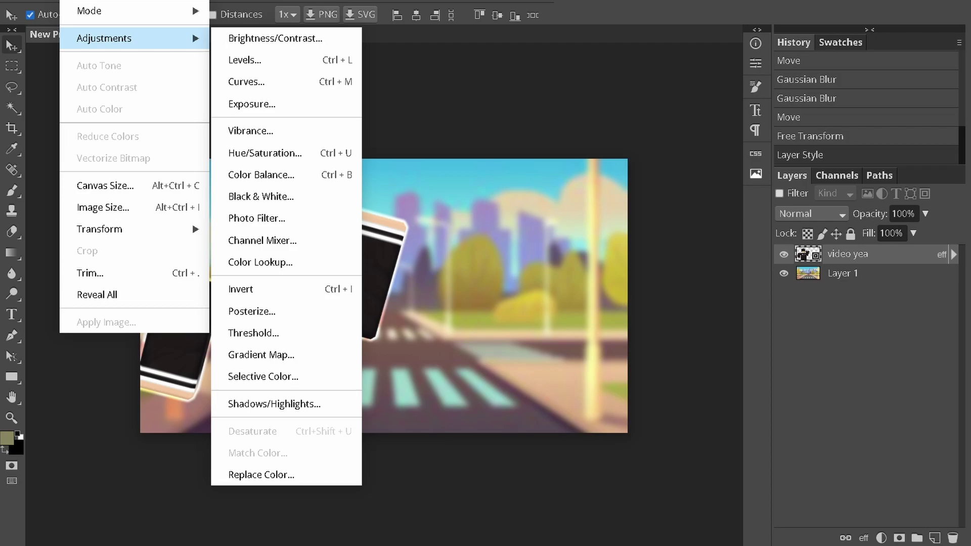
click(274, 38)
drag(253, 99, 622, 145)
drag(592, 235, 651, 235)
mouse_move(592, 192)
mouse_down()
mouse_move(620, 193)
mouse_move(610, 193)
mouse_up()
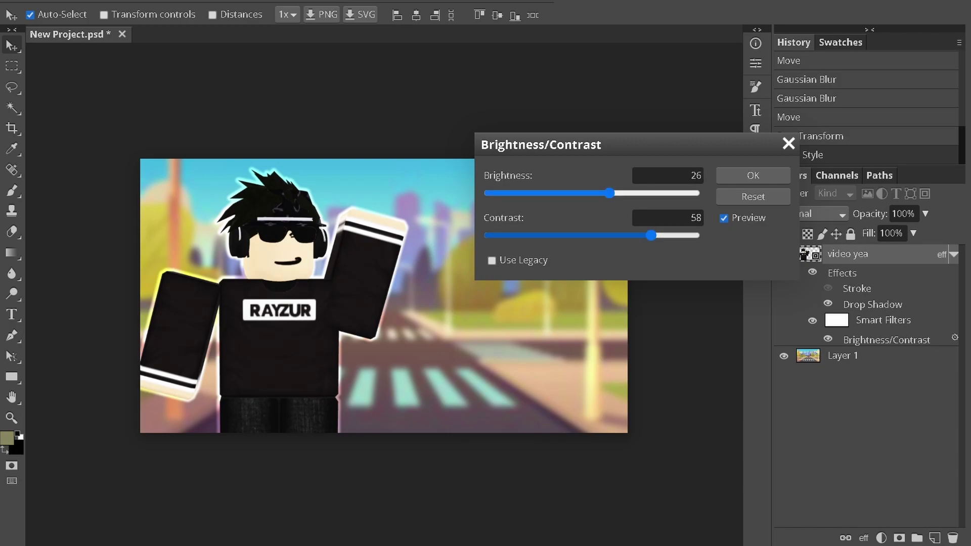
drag(652, 235, 694, 235)
drag(610, 192, 640, 193)
drag(695, 235, 649, 235)
click(753, 175)
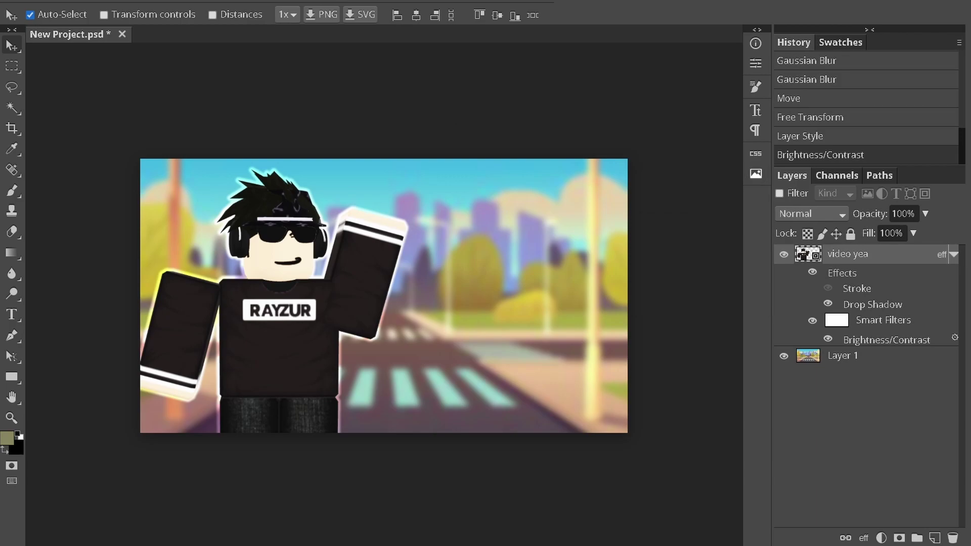
Choose the Burbank Big Condensed Bold font for the Type tool by searching the font list.
click(11, 314)
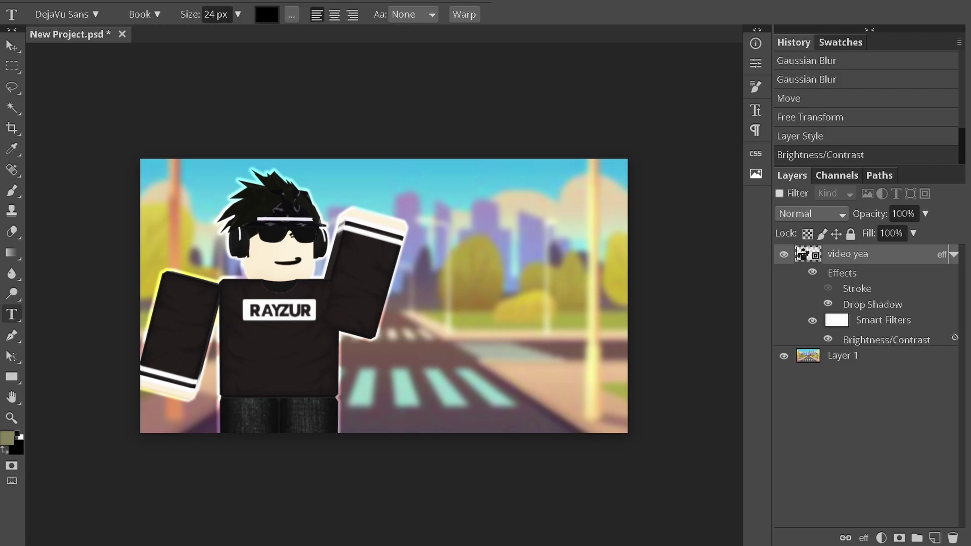
click(65, 14)
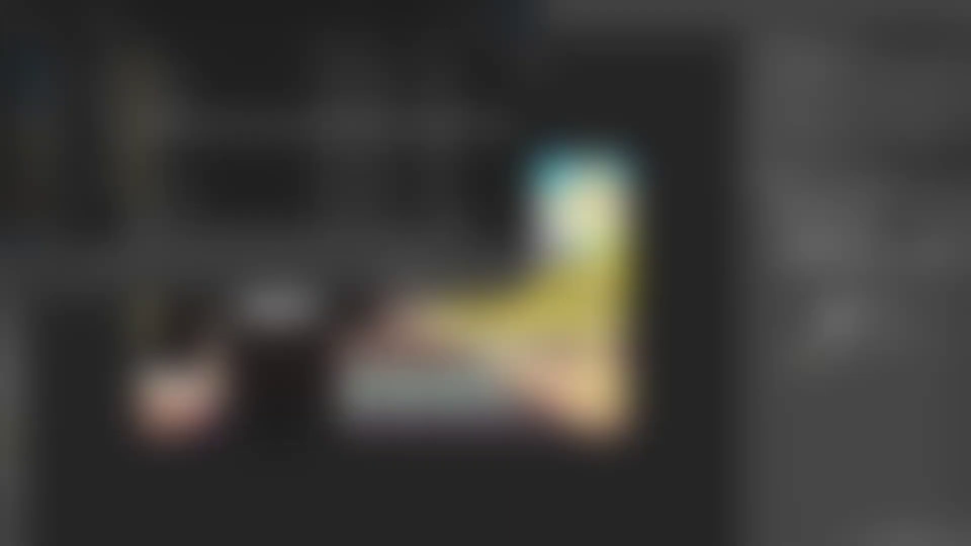
click(36, 86)
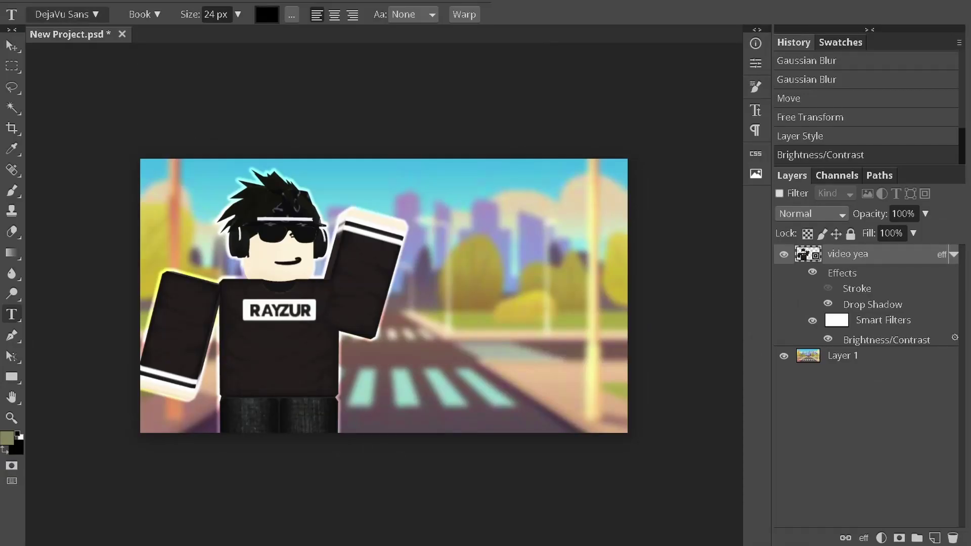
click(66, 14)
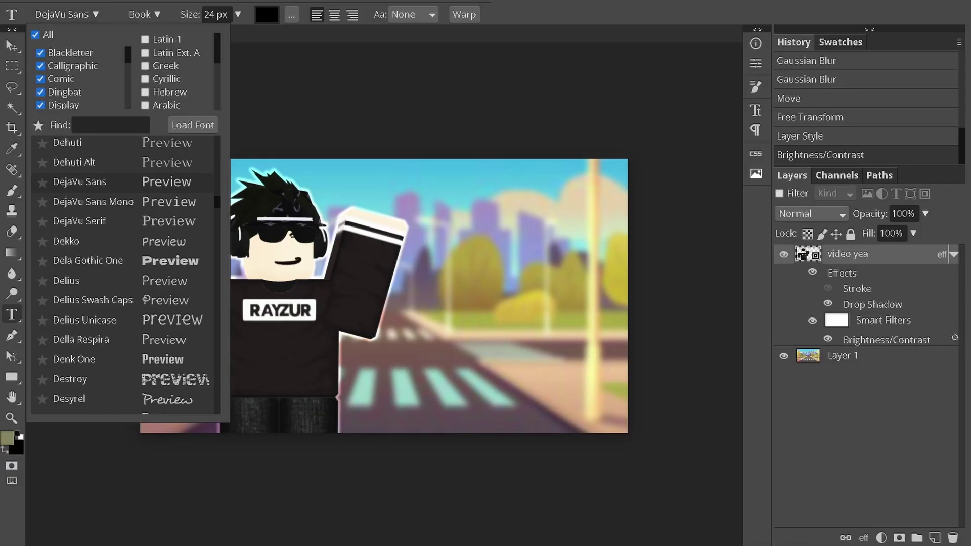
click(110, 125)
text(burb)
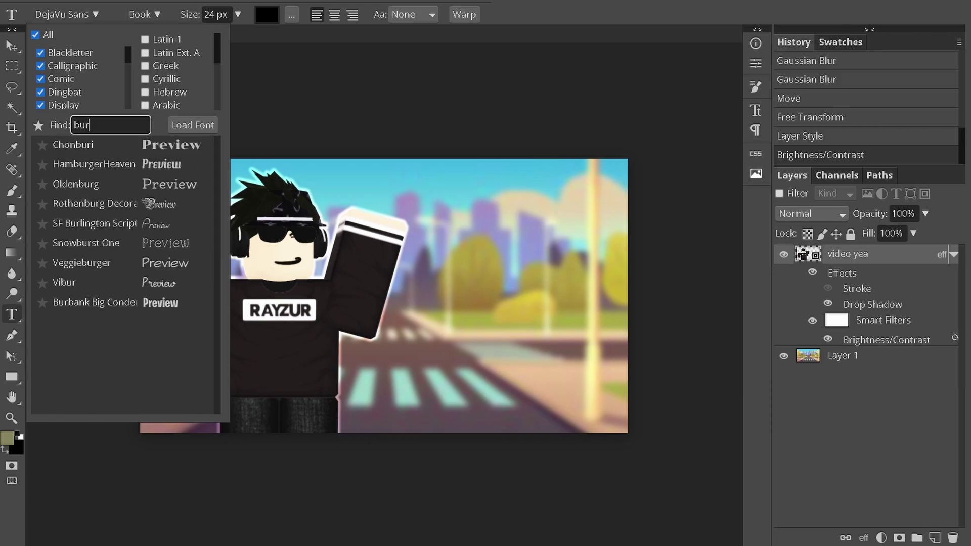
click(91, 143)
Add a text layer reading HOW TO on the street scene beside the avatar.
click(393, 303)
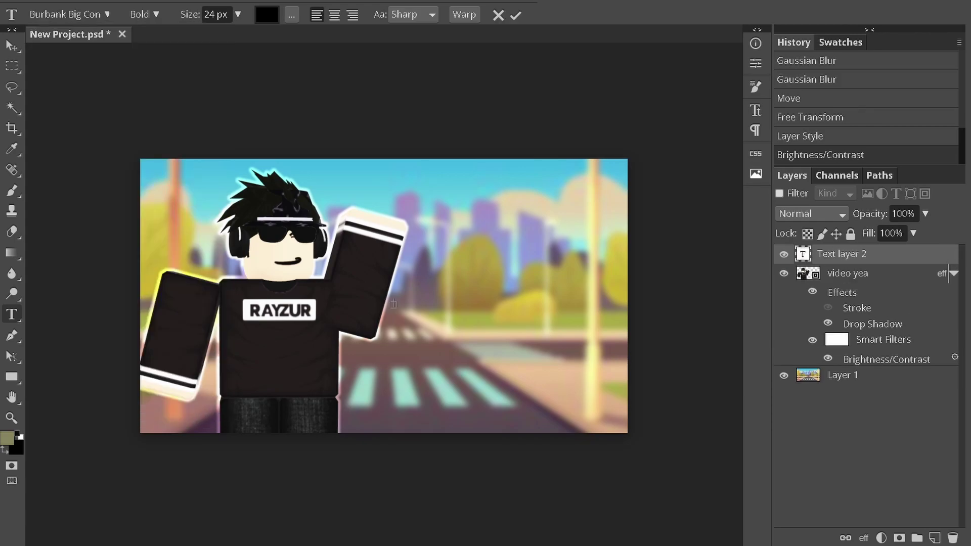
click(11, 314)
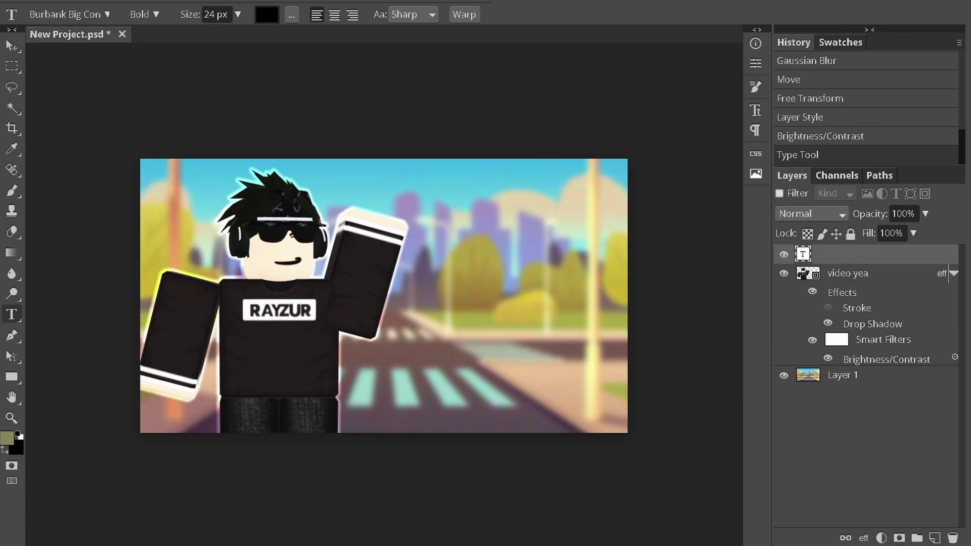
click(431, 279)
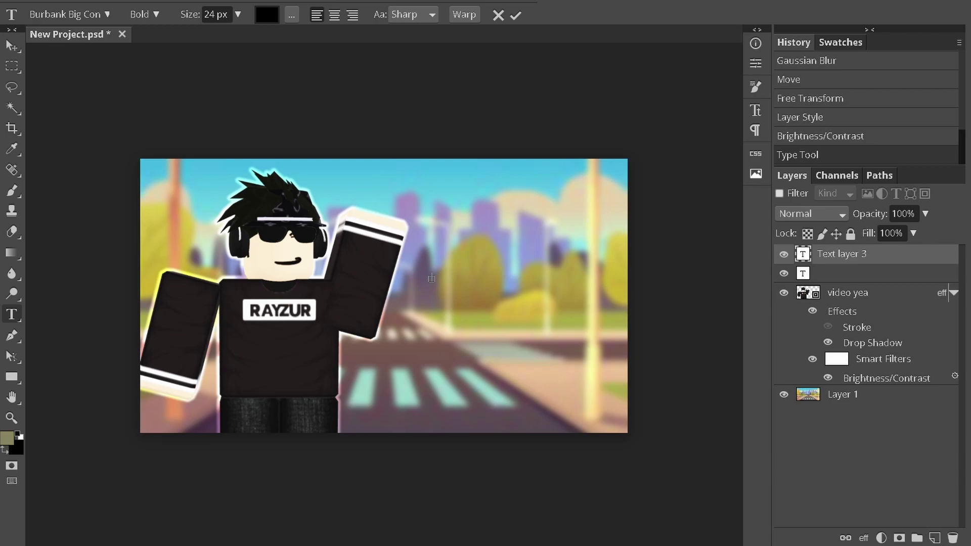
text(HOW TO)
click(12, 45)
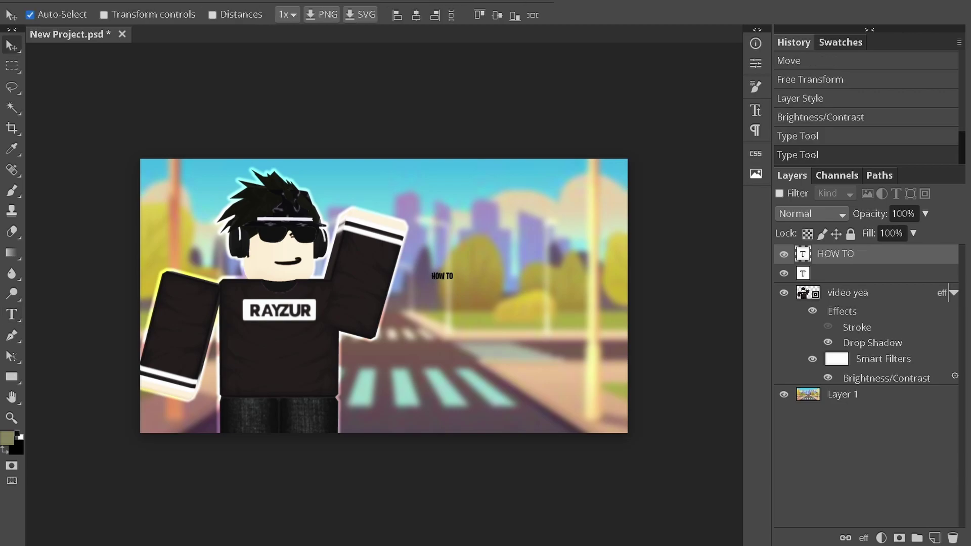
Enlarge the HOW TO text proportionally until it spans the upper right part of the canvas.
key(ctrl+t)
drag(442, 272, 624, 214)
key(ctrl+z)
Shift the avatar further left and slightly down, and reposition the HOW TO text in the upper right of the scene.
drag(279, 329, 246, 338)
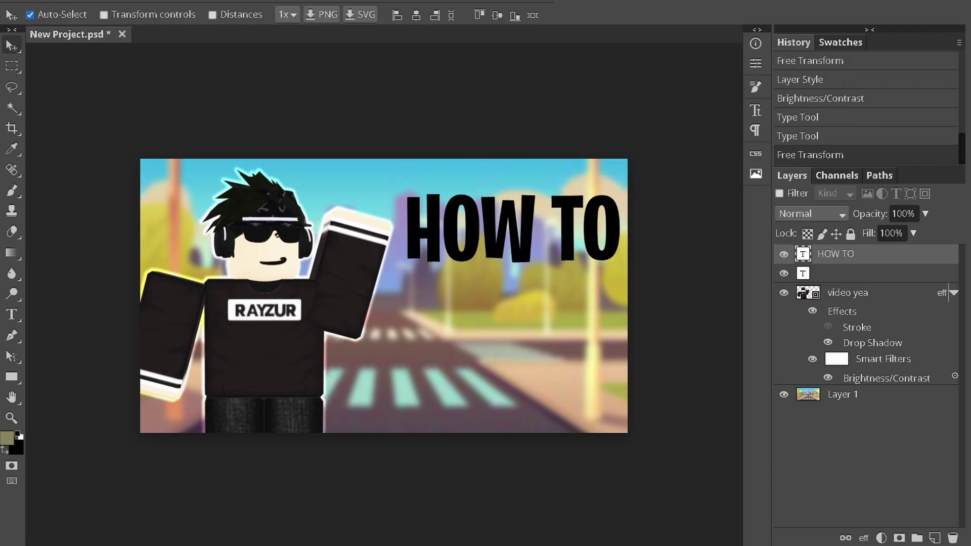
drag(513, 228, 498, 220)
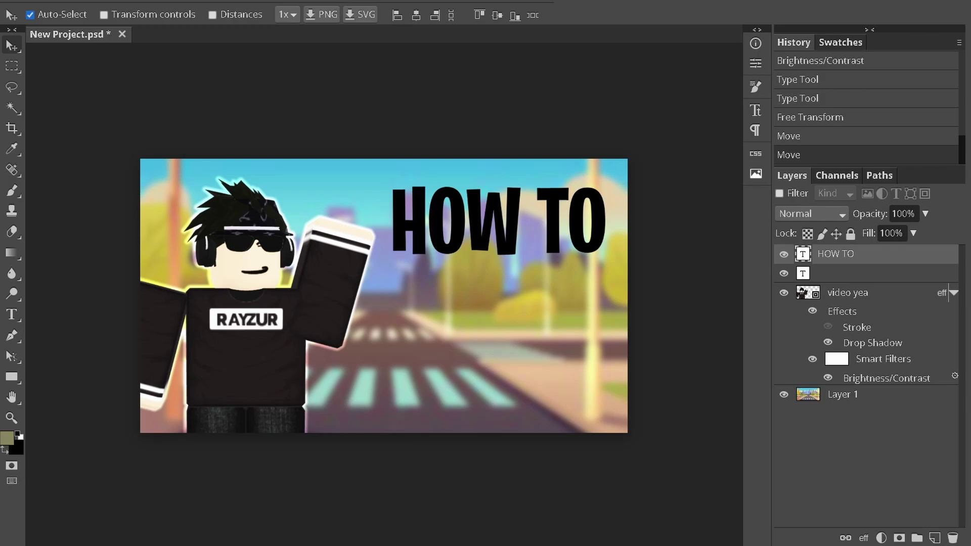
key(shift+Down)
key(shift+Down)
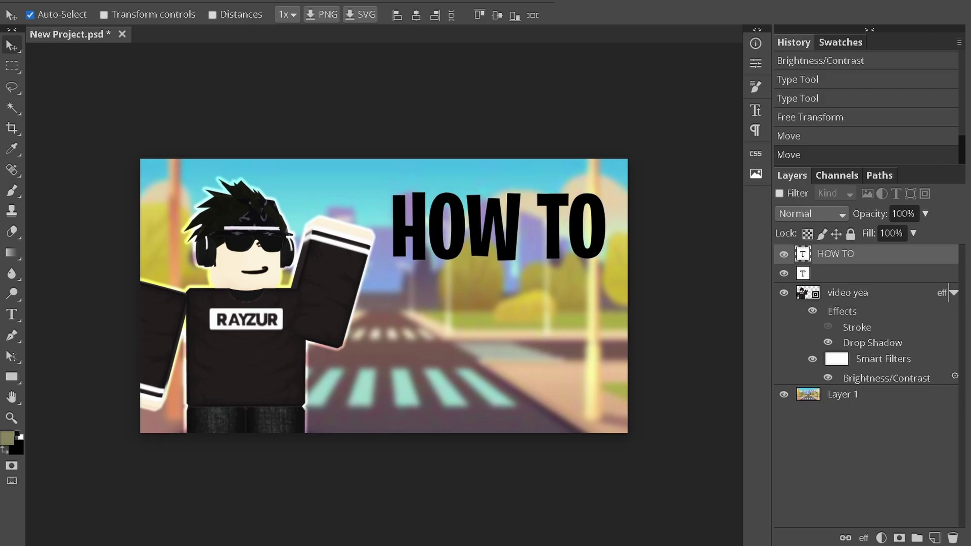
Add a white Color Overlay to the HOW TO text layer, keeping the Normal blend mode at 100% opacity.
double_click(909, 253)
drag(708, 147, 849, 247)
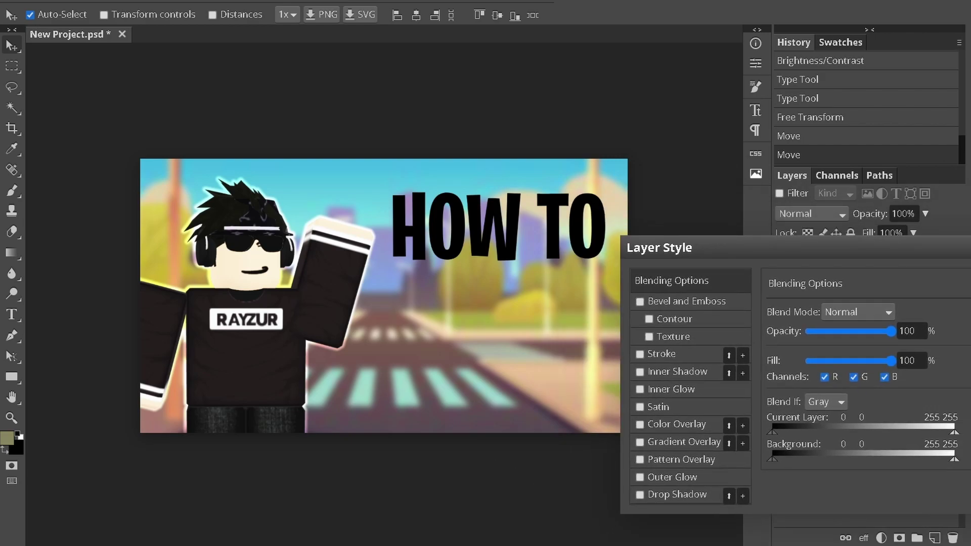
click(640, 424)
click(676, 424)
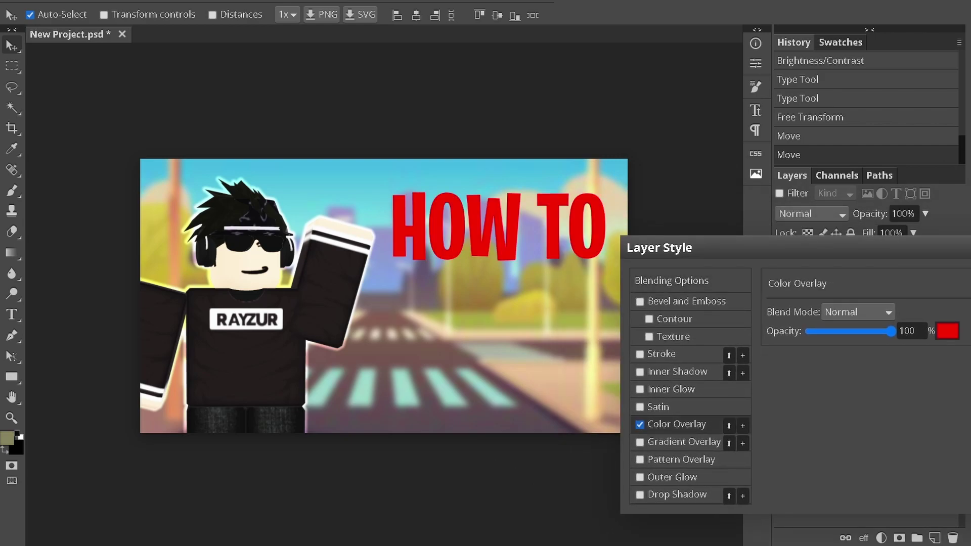
click(946, 330)
click(429, 271)
click(372, 292)
click(858, 312)
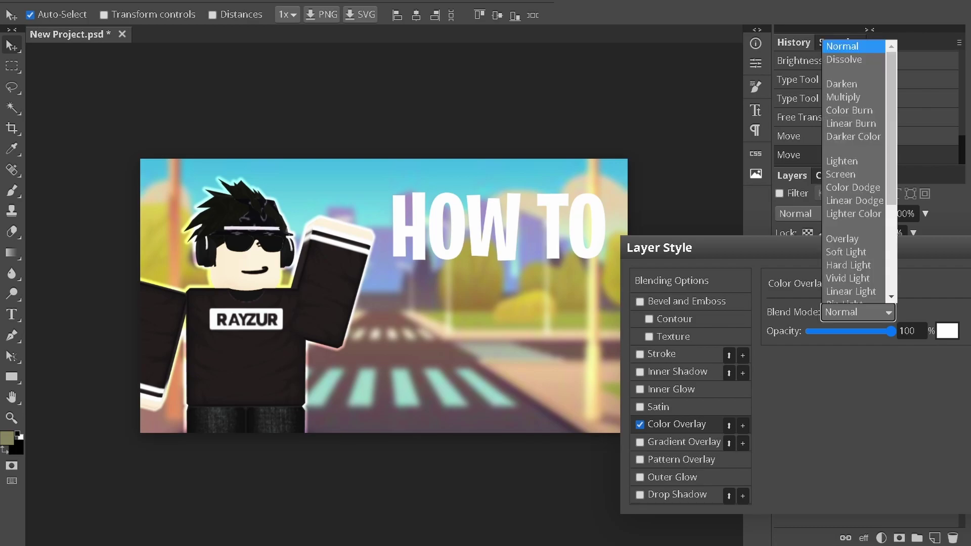
key(Escape)
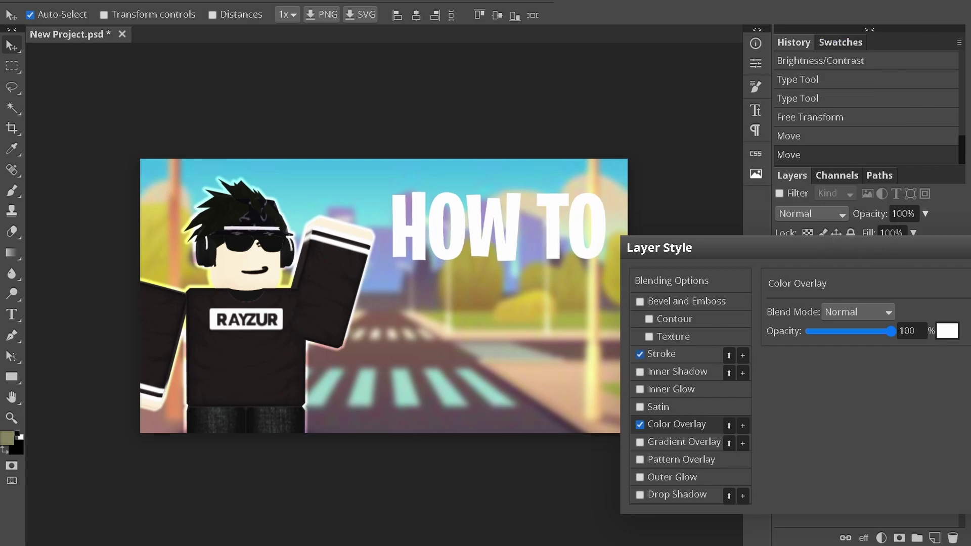
Add a black outside Stroke of 6 px to the HOW TO text.
click(640, 354)
click(779, 405)
drag(122, 256, 115, 303)
click(373, 293)
drag(811, 314, 813, 314)
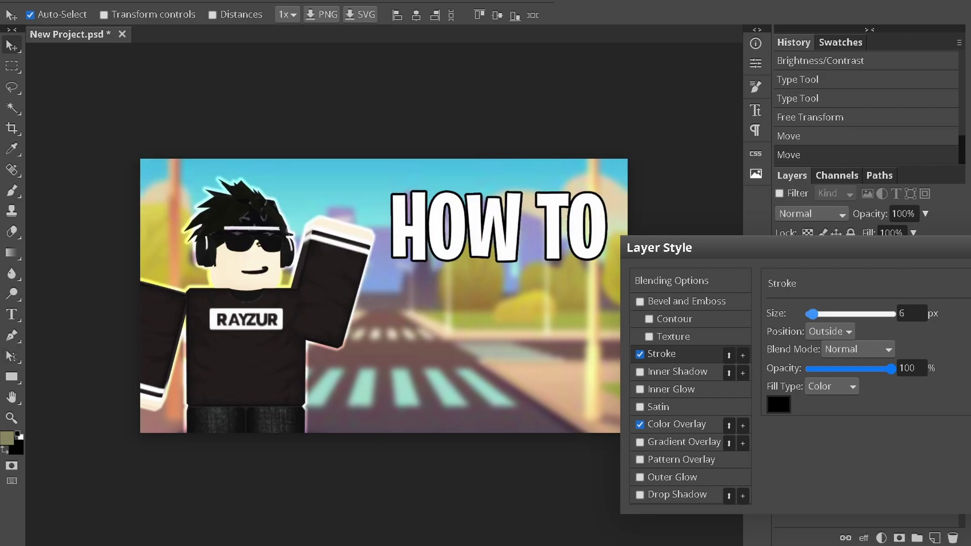
Give the HOW TO text a black Normal Drop Shadow with 81% opacity, 150° angle, 10 px distance, 26% spread and 13 px size.
click(640, 495)
click(677, 494)
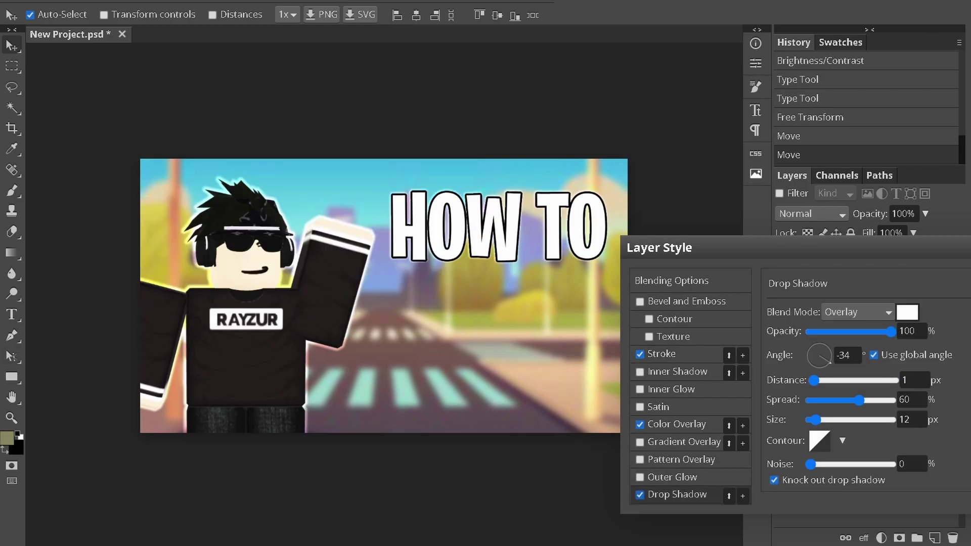
click(907, 312)
click(116, 302)
click(373, 293)
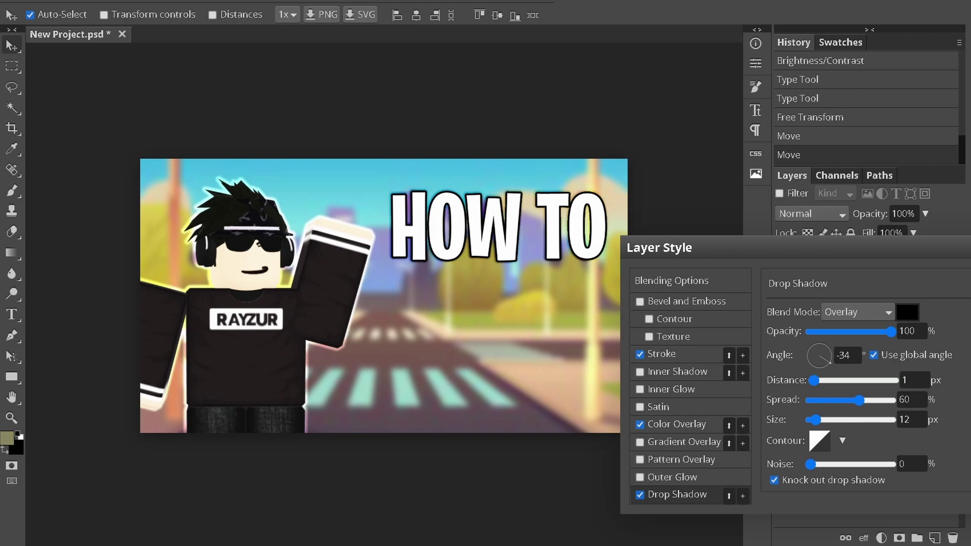
drag(814, 380, 815, 380)
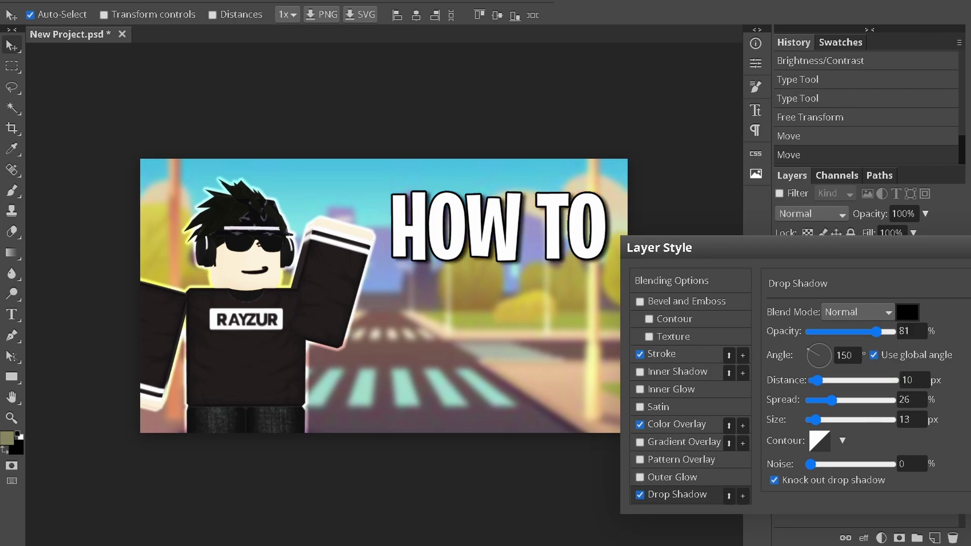
Add a white Outer Glow with 12% spread and 7 px size to the HOW TO text and apply the layer styles.
click(640, 477)
click(778, 369)
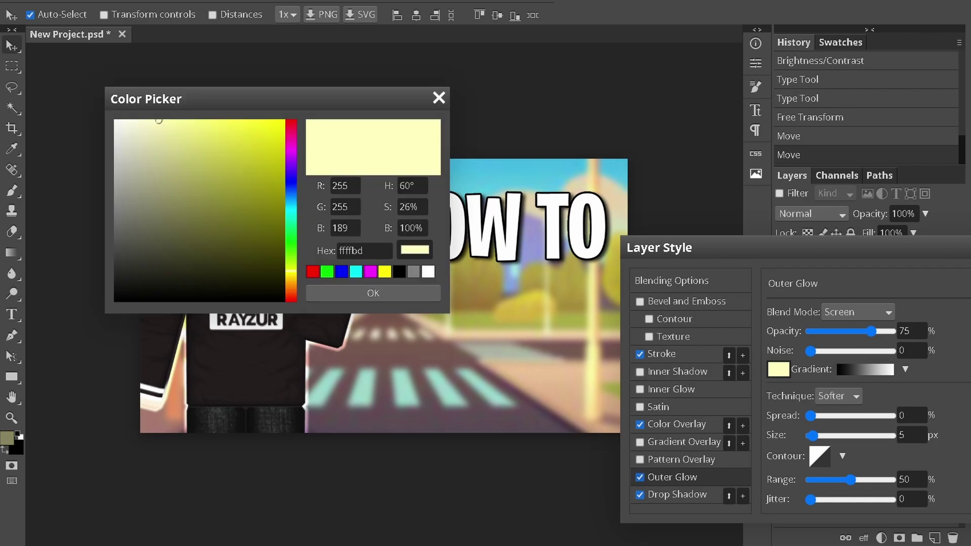
drag(121, 123, 113, 120)
click(373, 293)
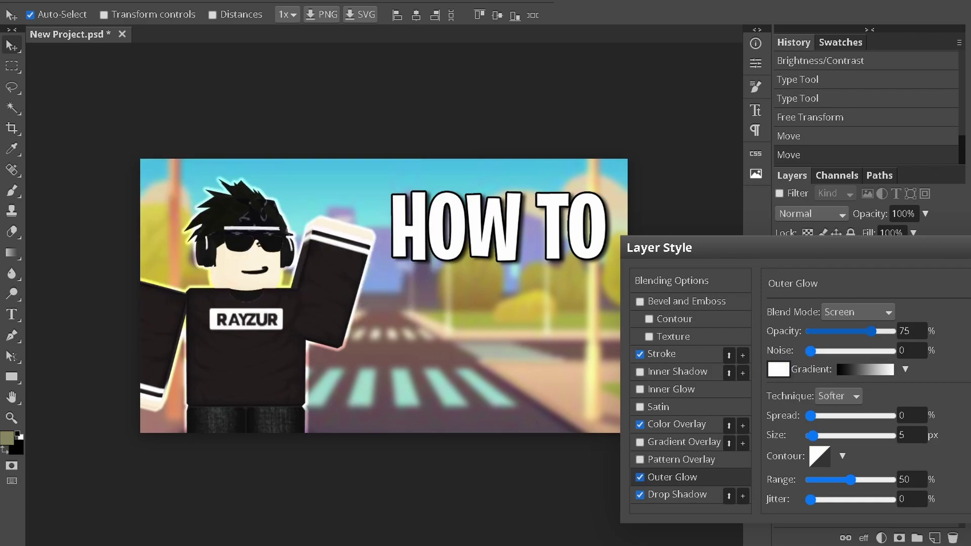
drag(810, 415, 812, 416)
click(814, 435)
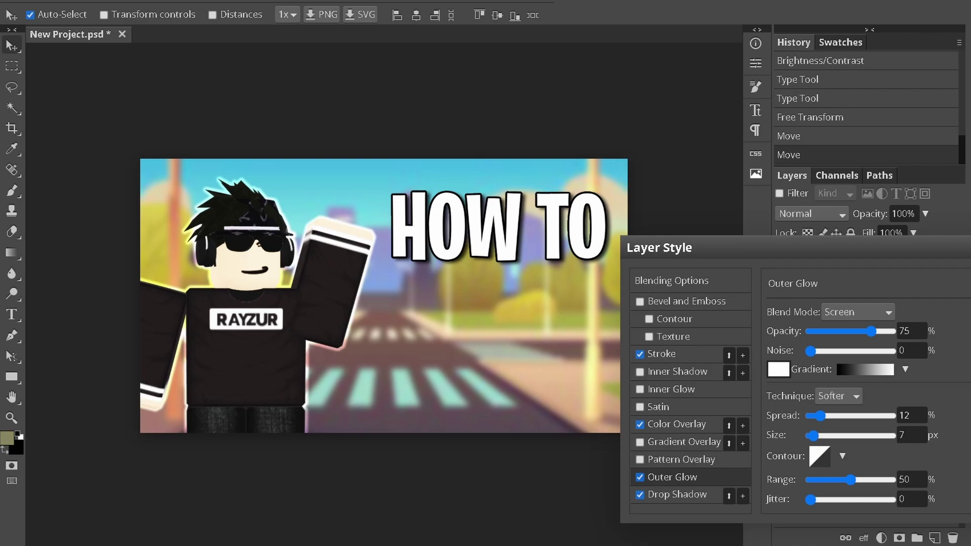
key(Return)
Duplicate the HOW TO text directly beneath itself and change the copy to read MAKE A.
mouse_move(498, 228)
mouse_down()
mouse_move(493, 234)
mouse_move(499, 229)
mouse_up()
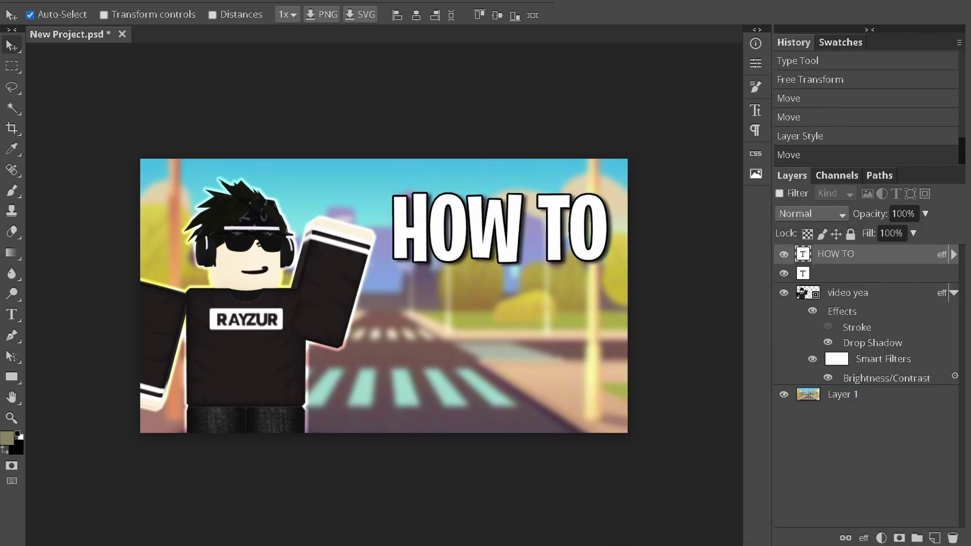
drag(500, 229, 498, 309)
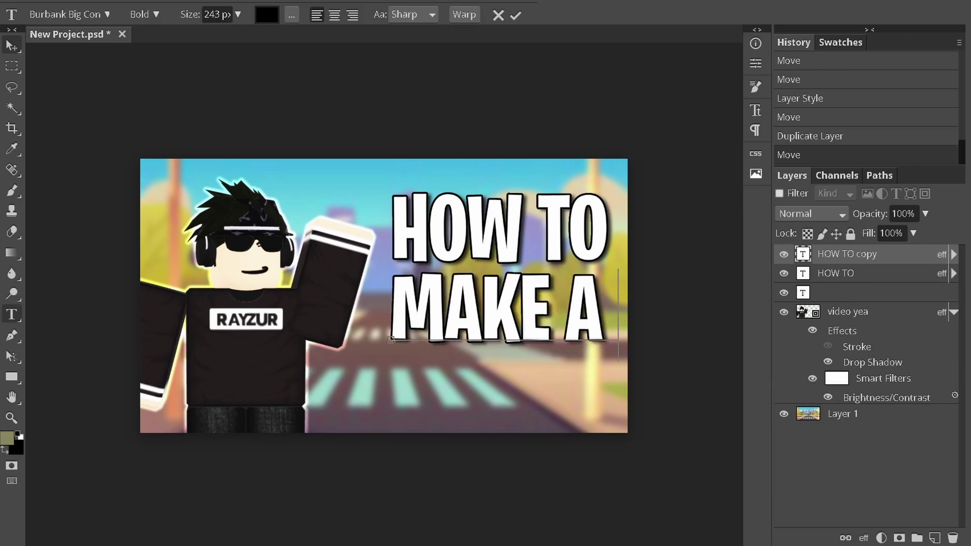
click(11, 45)
Duplicate the MAKE A line beneath itself as THUMBNAIL and scale that text down to fit within the canvas.
drag(498, 309, 483, 389)
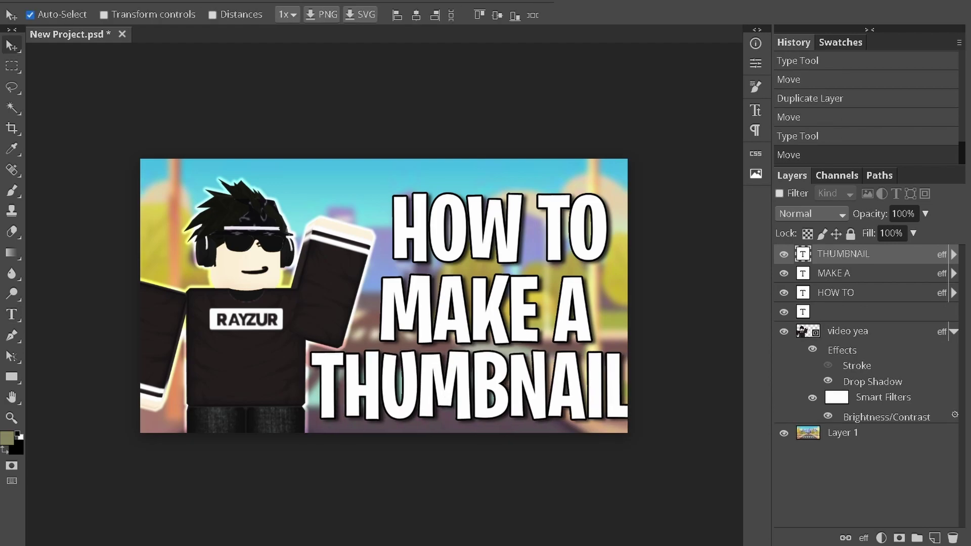
key(ctrl+t)
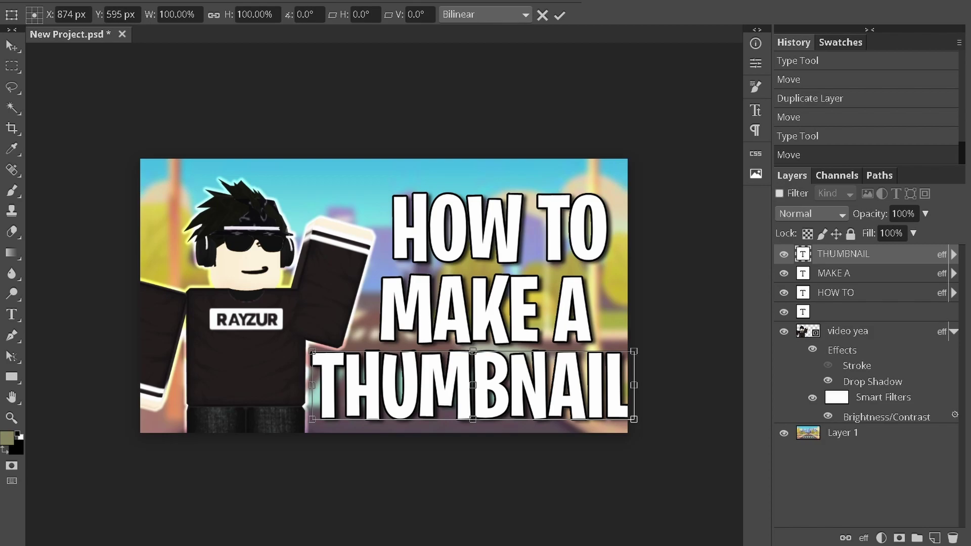
drag(636, 352, 572, 364)
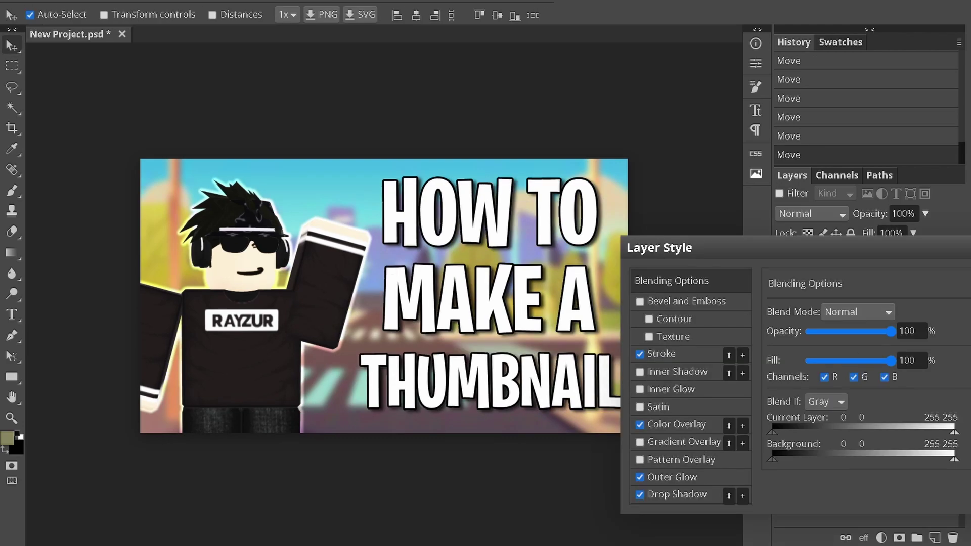
Enable a Gradient Overlay on the THUMBNAIL text and set the gradient's first colour stop to d1ff00.
click(657, 424)
click(640, 442)
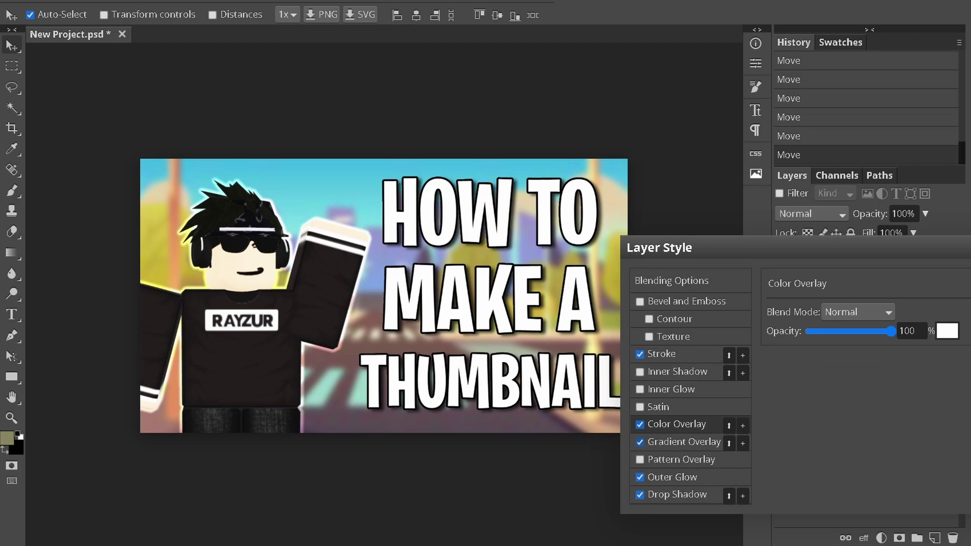
click(683, 441)
click(839, 348)
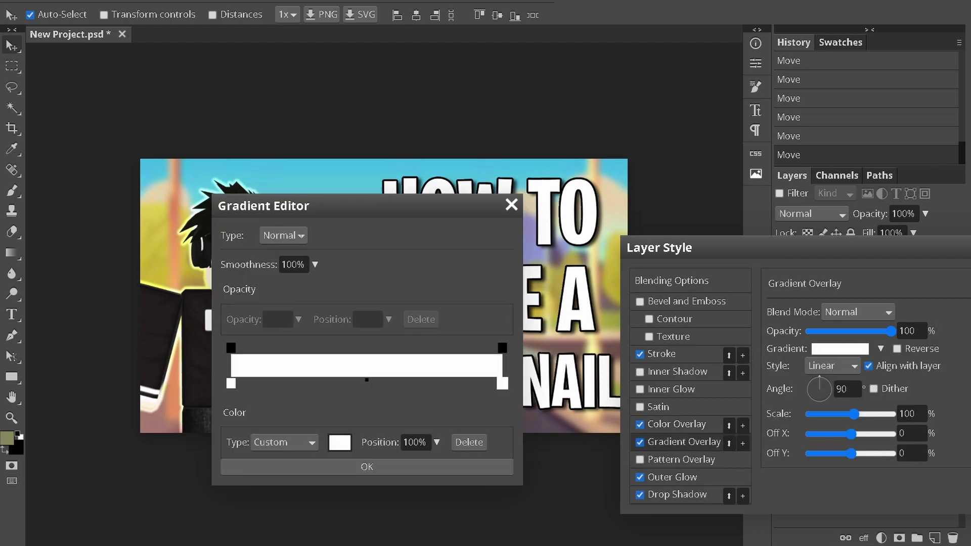
double_click(231, 382)
drag(249, 167, 246, 150)
mouse_move(291, 271)
mouse_down()
mouse_move(291, 281)
mouse_move(290, 265)
mouse_up()
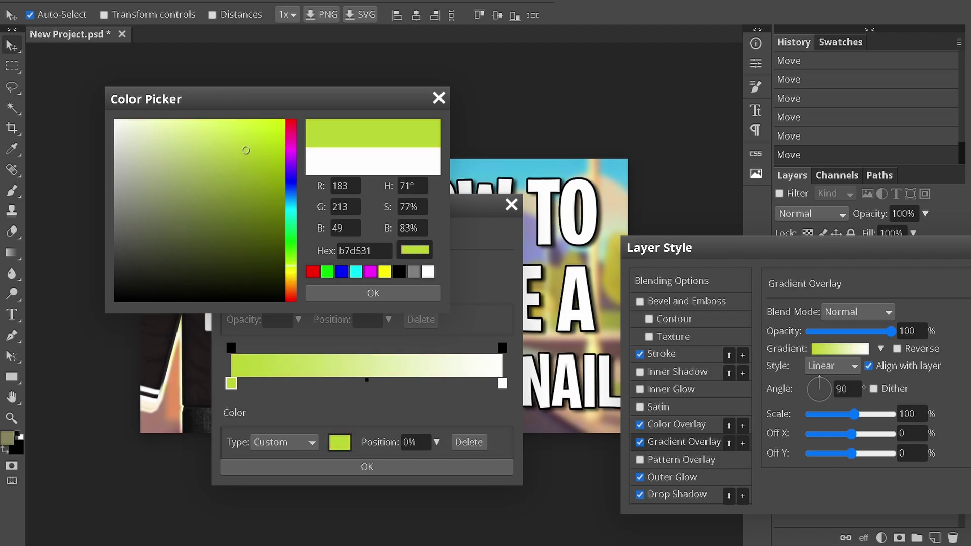
drag(246, 150, 284, 120)
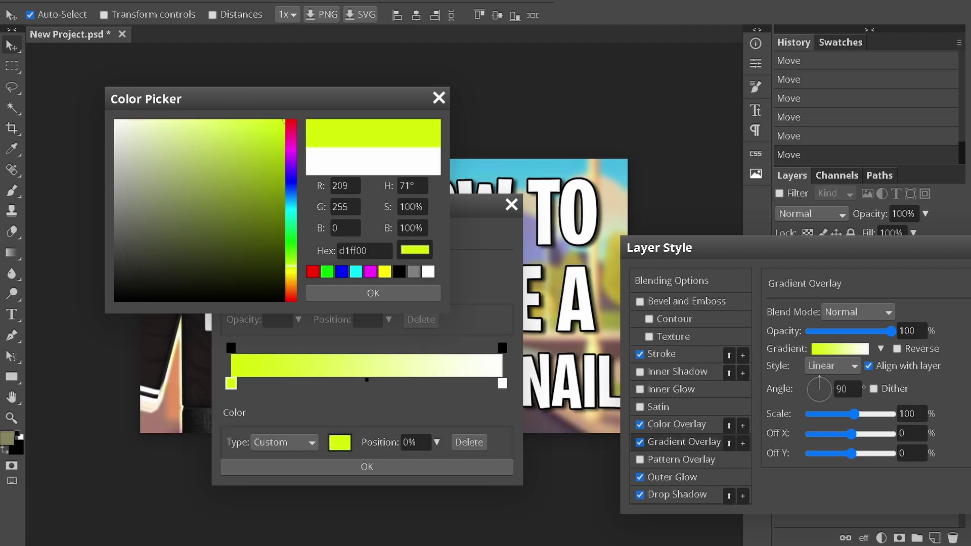
click(373, 293)
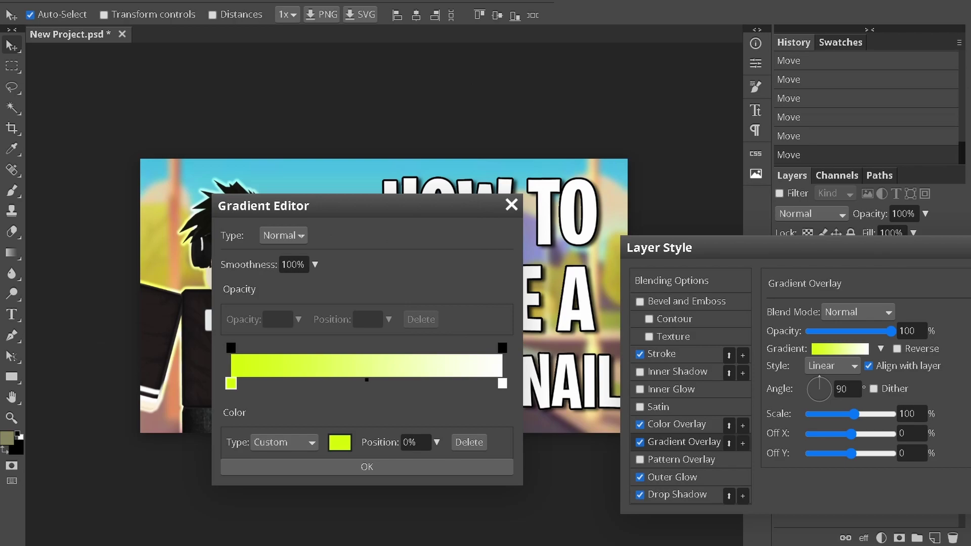
Set the THUMBNAIL gradient's end colour stop to orange-yellow ffbe00 and accept the gradient.
double_click(501, 383)
click(291, 278)
drag(231, 200, 284, 120)
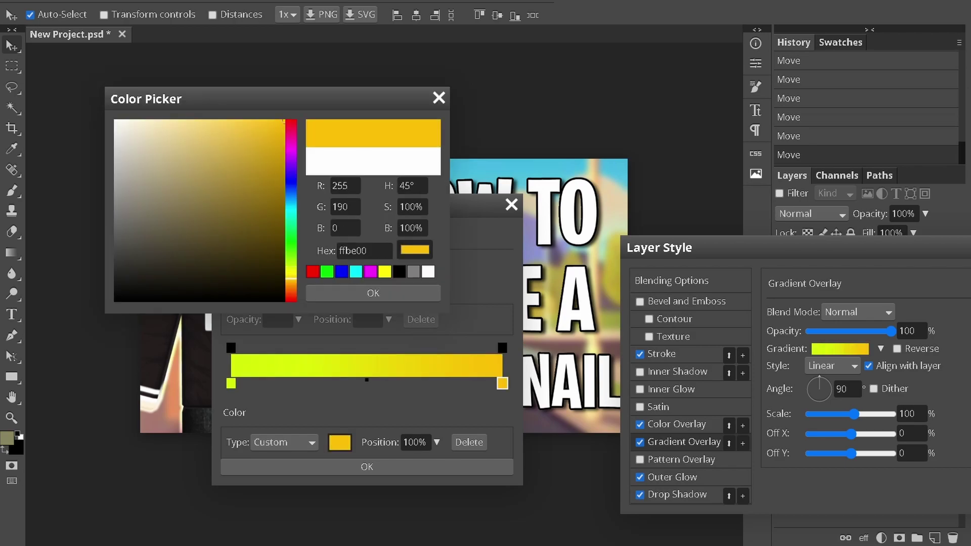
click(373, 293)
click(367, 466)
Turn off the THUMBNAIL text's Color Overlay and lower its Gradient Overlay opacity to 81%, keeping the Normal blend mode.
click(859, 312)
click(858, 313)
click(640, 425)
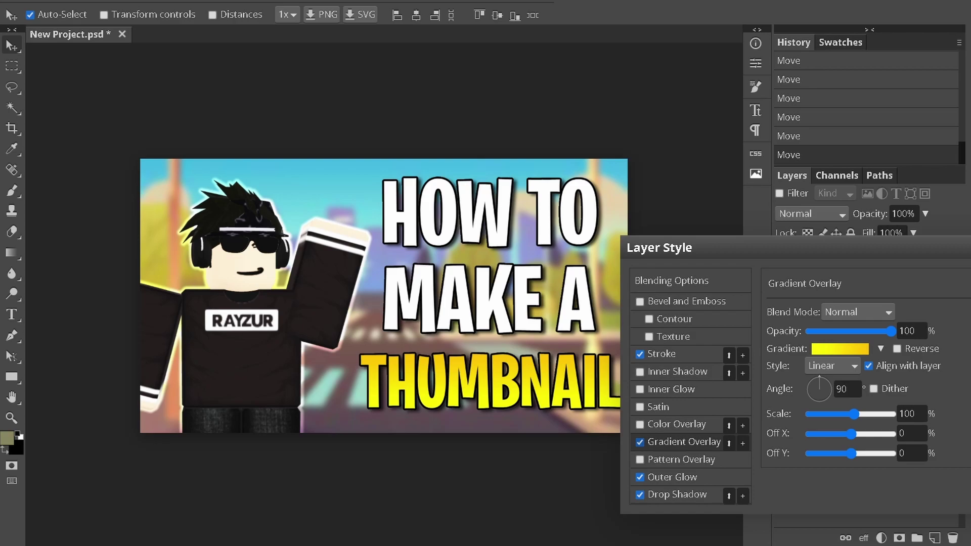
mouse_move(890, 331)
mouse_down()
mouse_move(810, 331)
mouse_move(890, 332)
mouse_move(872, 331)
mouse_up()
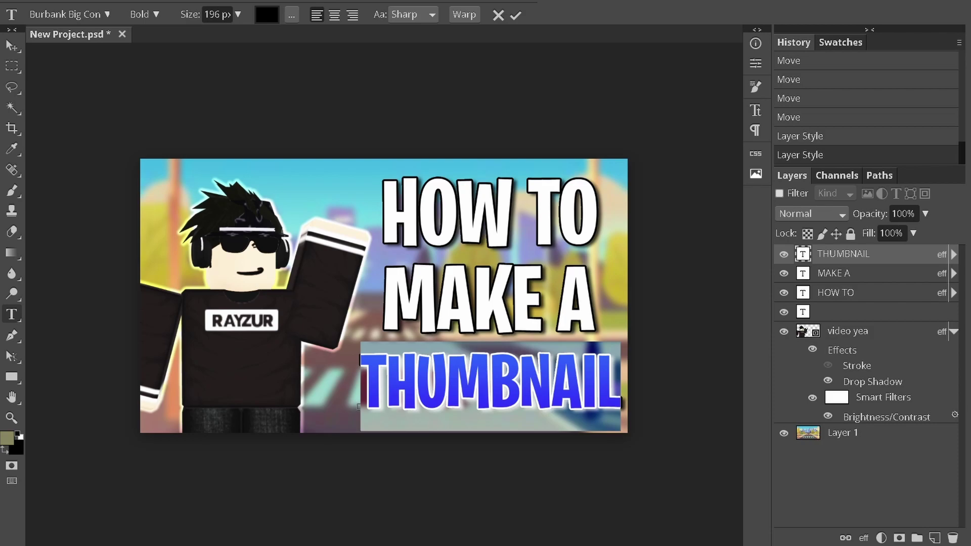
Change the THUMBNAIL text's fill colour to white (ffffff) and set its Gradient Overlay opacity to 65%.
click(266, 14)
click(115, 121)
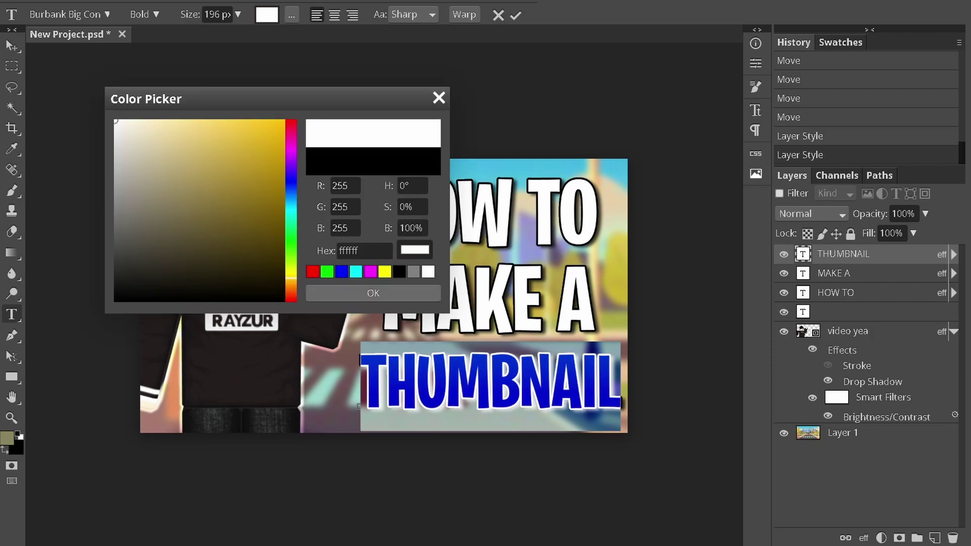
key(Return)
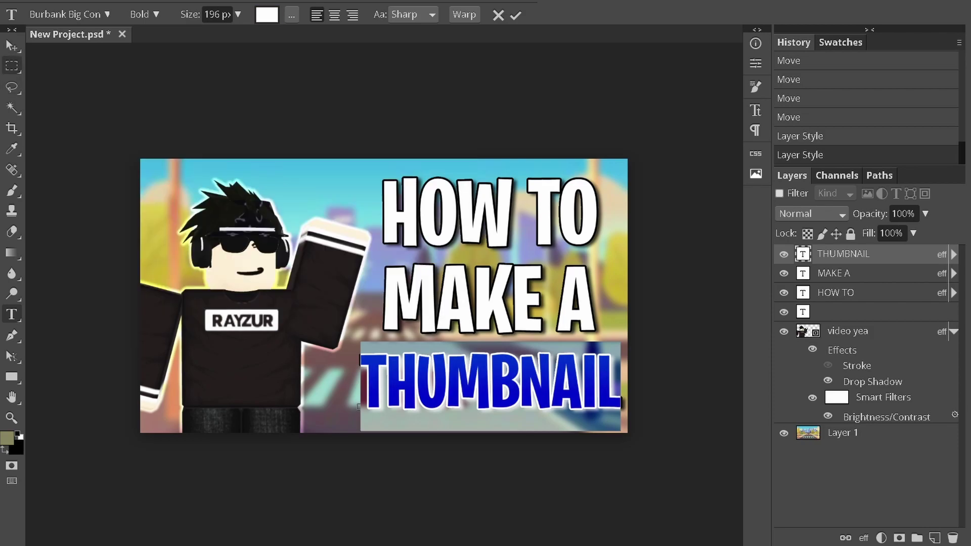
click(12, 45)
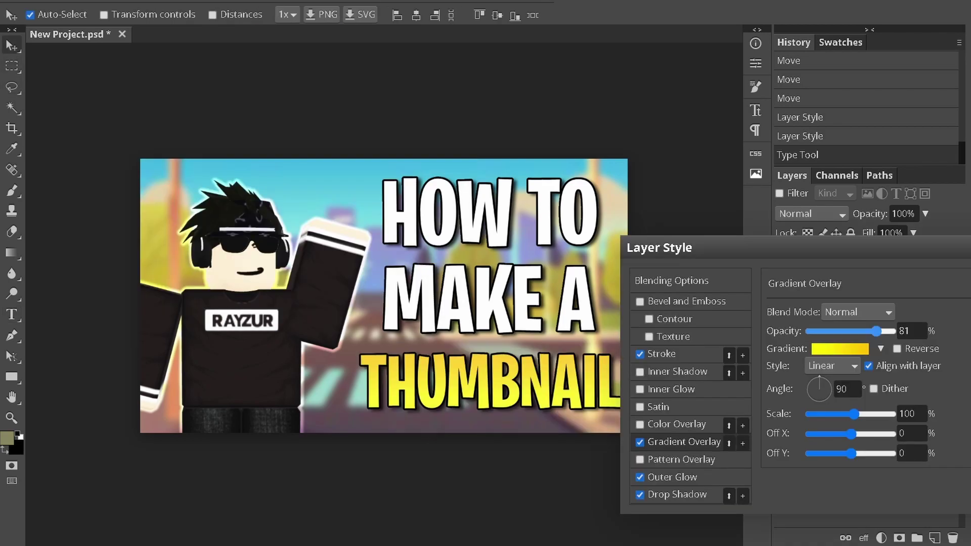
drag(877, 331, 861, 331)
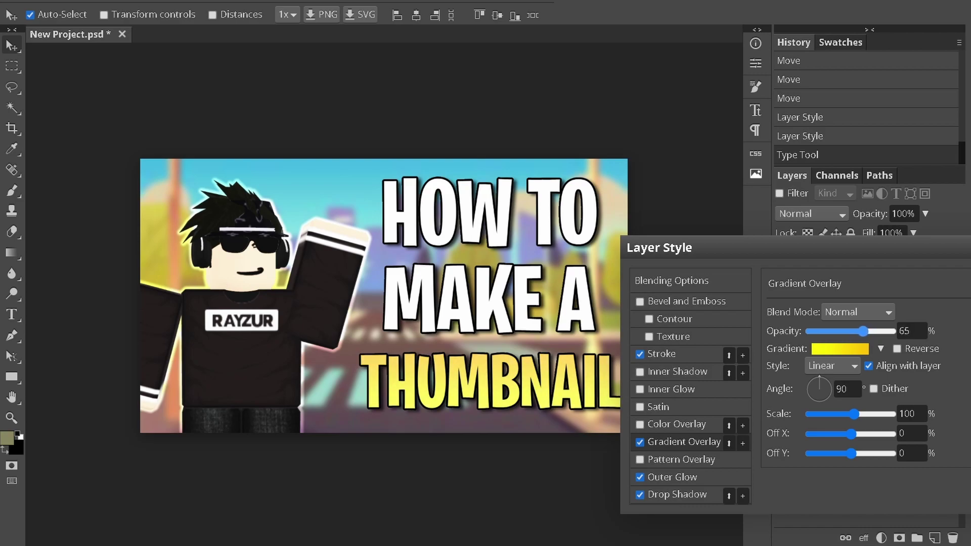
key(Return)
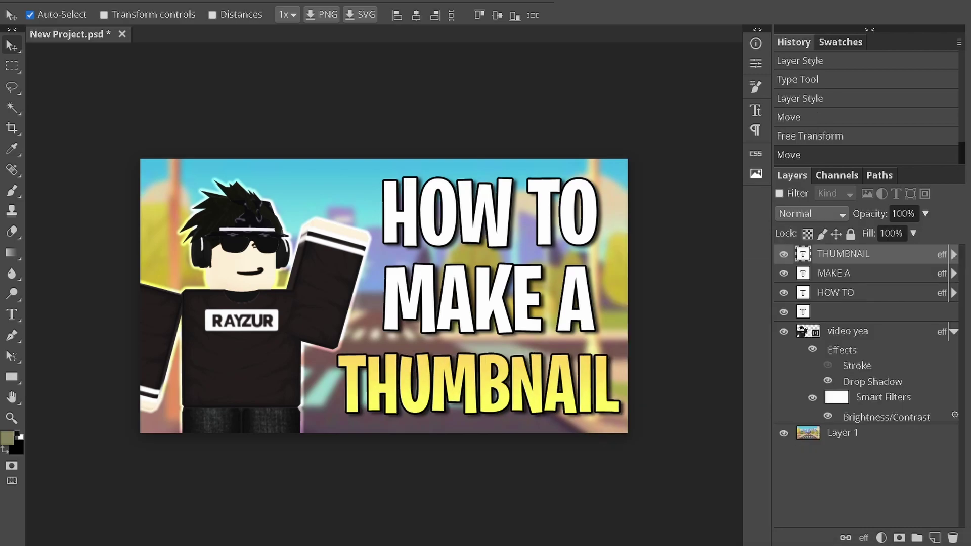
Raise the brightness and contrast of the crosswalk background on Layer 1 with a Brightness/Contrast adjustment.
click(842, 433)
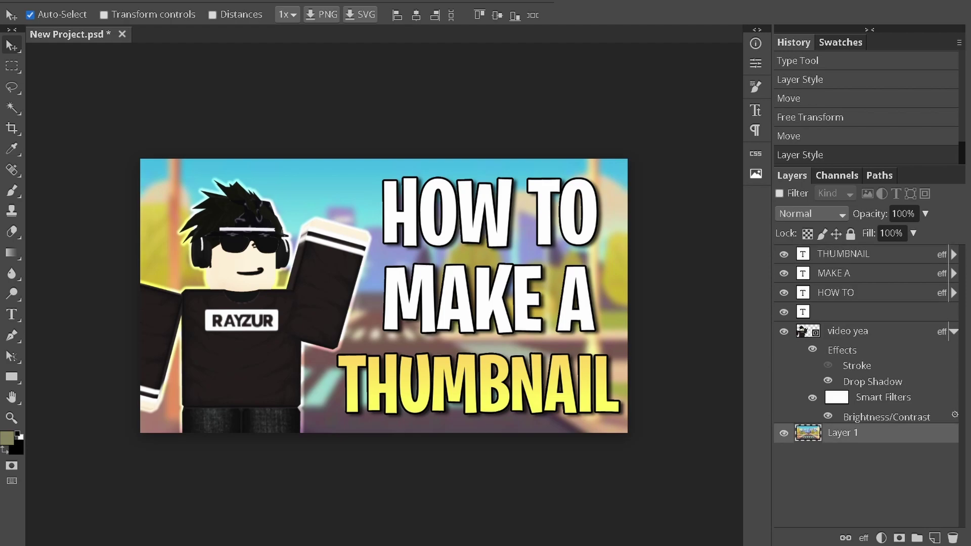
click(73, 1)
mouse_move(134, 38)
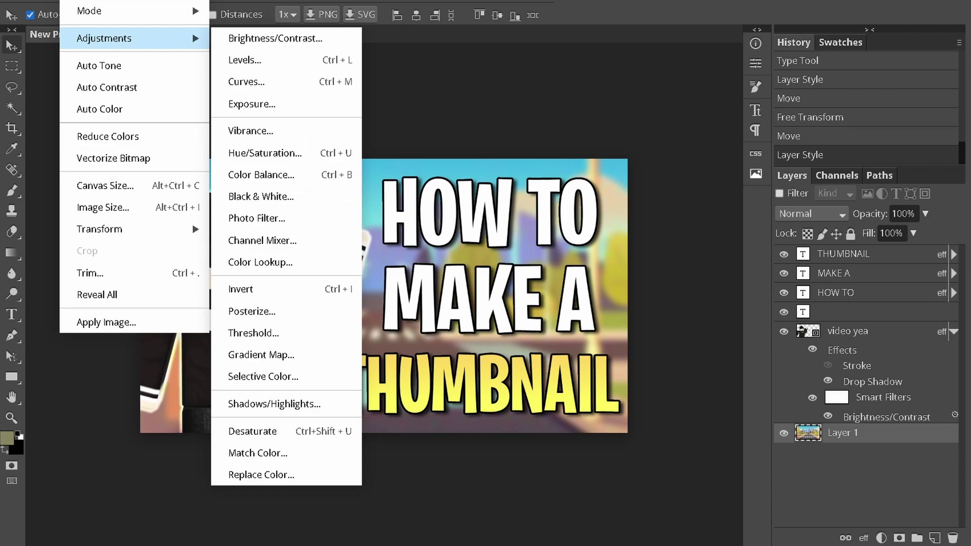
click(274, 38)
drag(592, 192, 618, 193)
drag(592, 235, 651, 235)
click(753, 174)
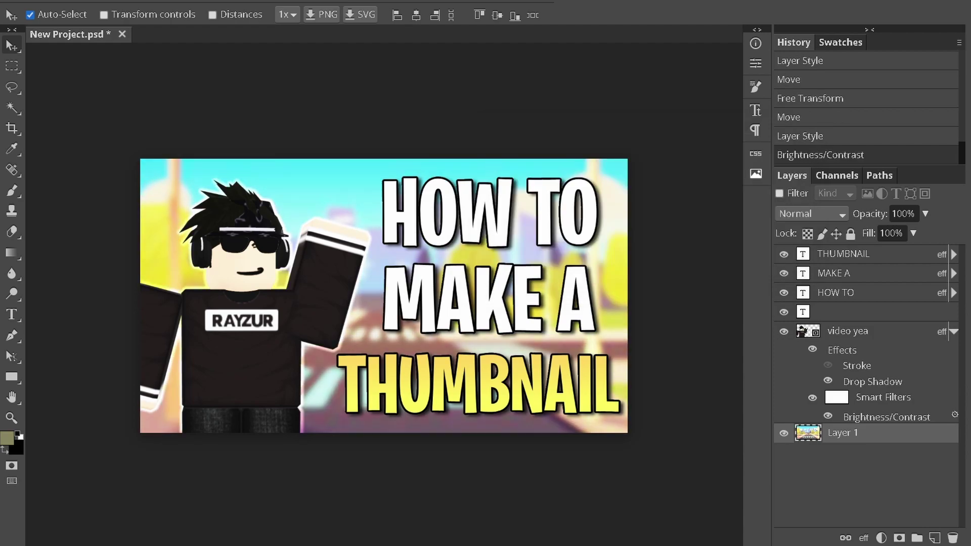
Apply a Gaussian Blur with a 0.1 px radius to the crosswalk background on Layer 1.
click(192, 1)
mouse_move(243, 131)
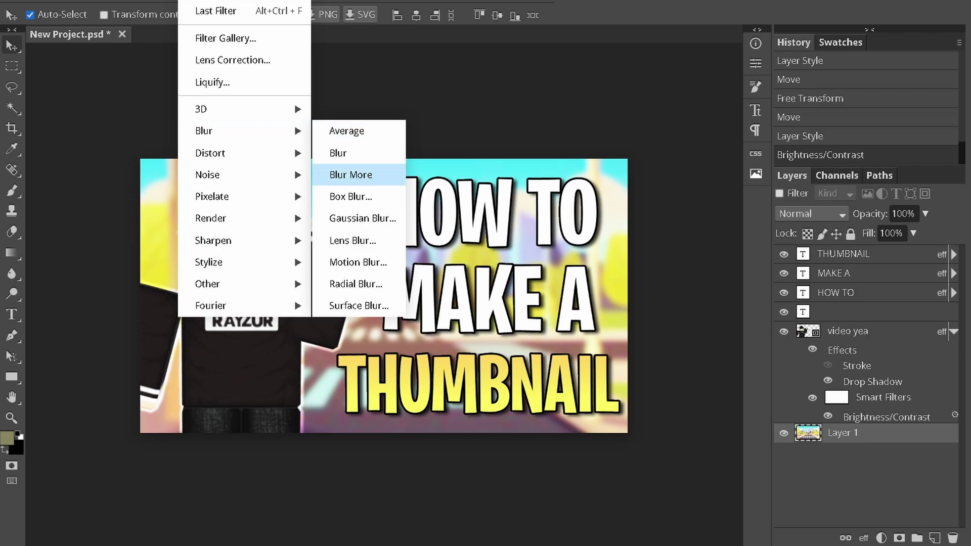
click(362, 218)
drag(165, 148, 119, 147)
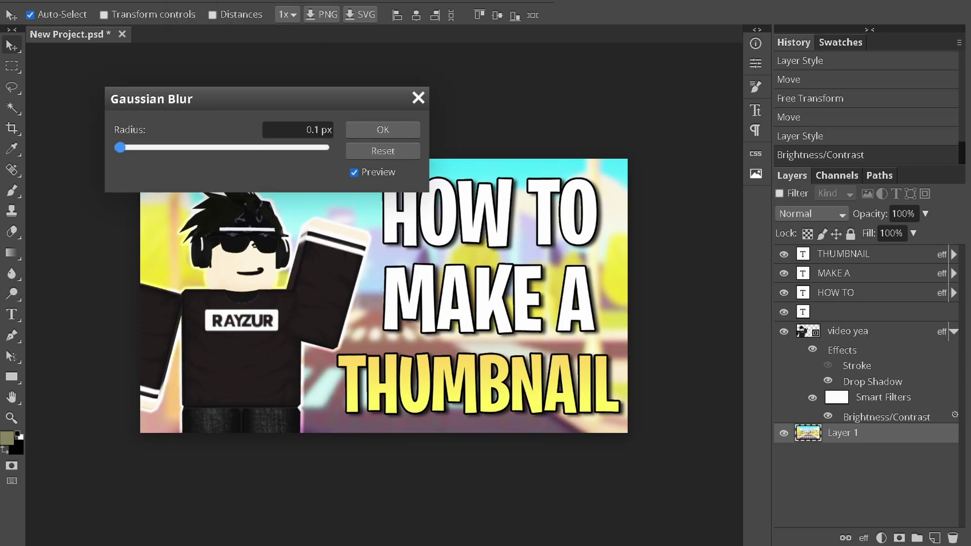
key(Return)
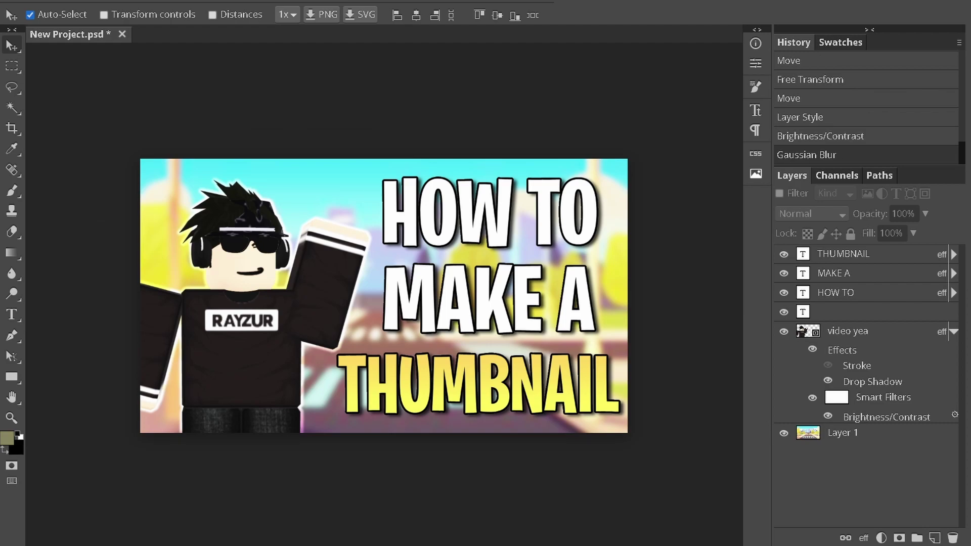
Export the thumbnail as a 1280 × 720 px PNG at 100% quality.
click(10, 1)
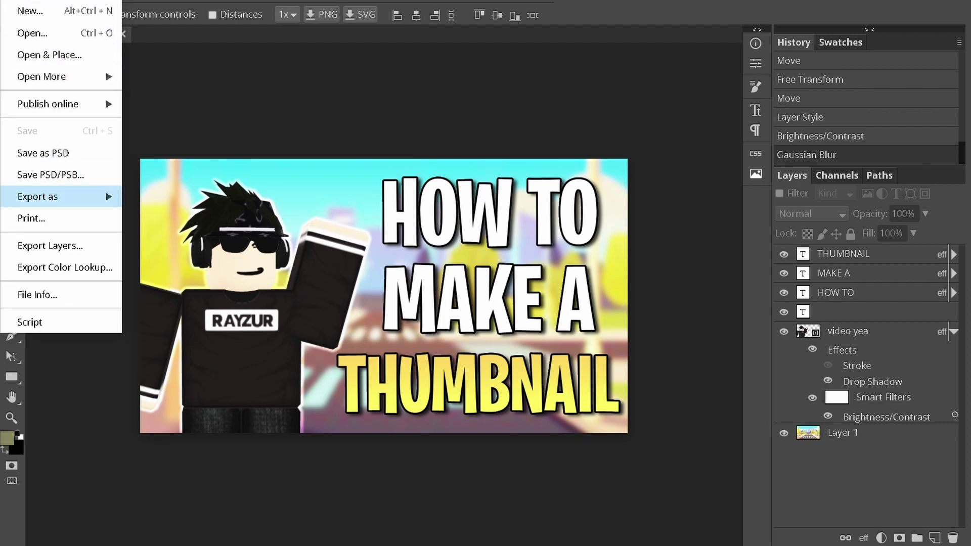
mouse_move(41, 196)
click(151, 196)
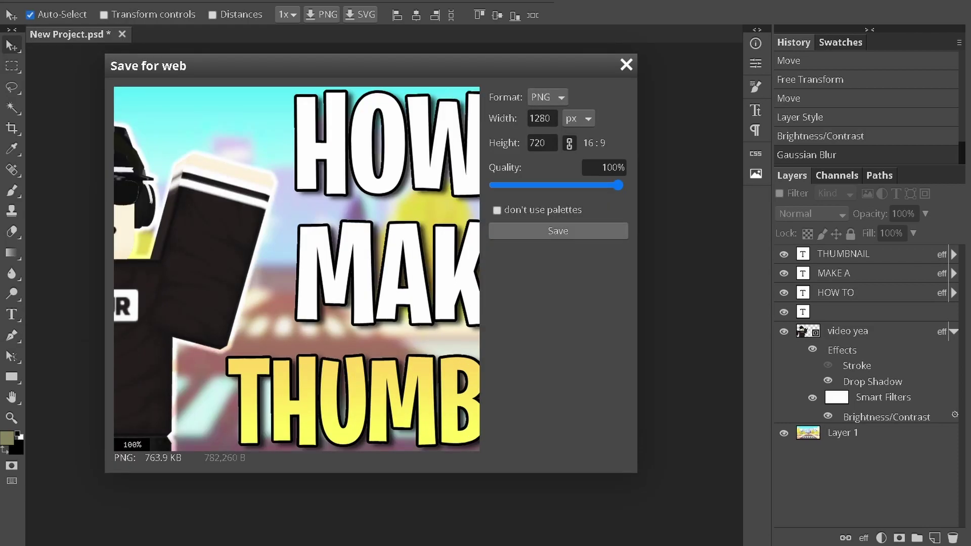
click(557, 231)
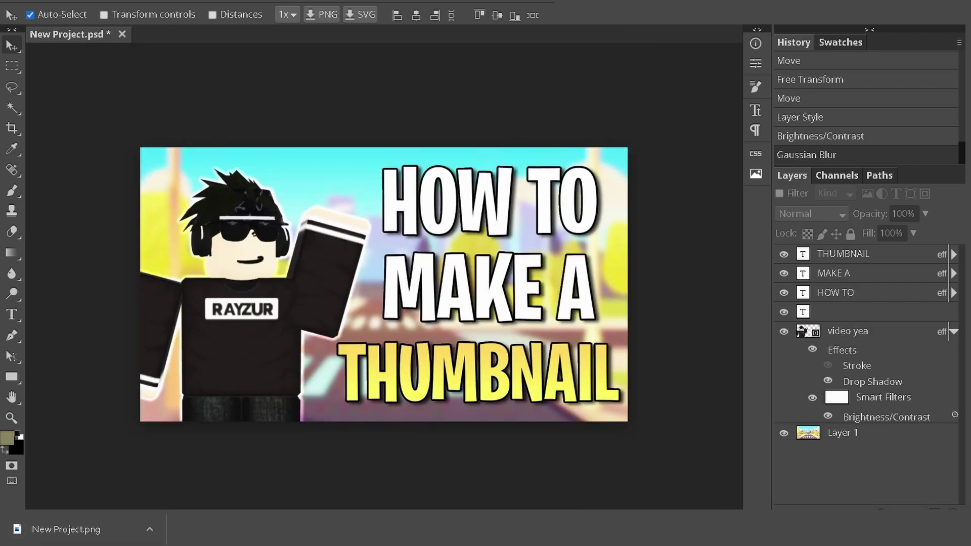